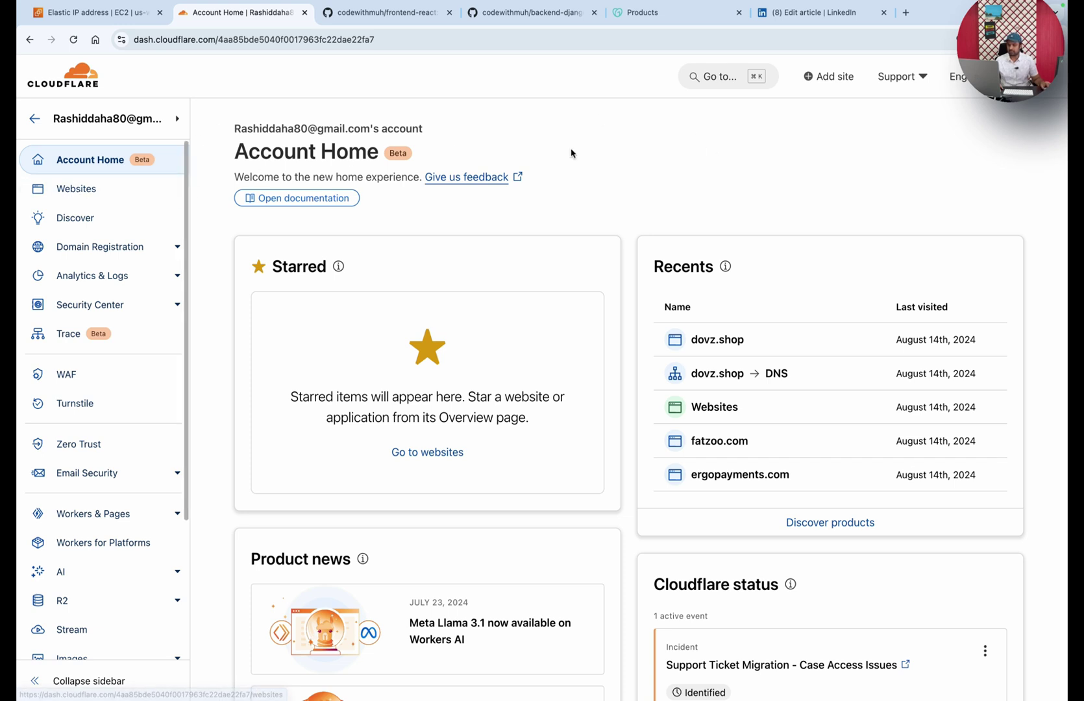
Start adding a domain from the Websites list and begin typing dovz.shop
{"action": "left_click", "coordinate": [83, 196]}
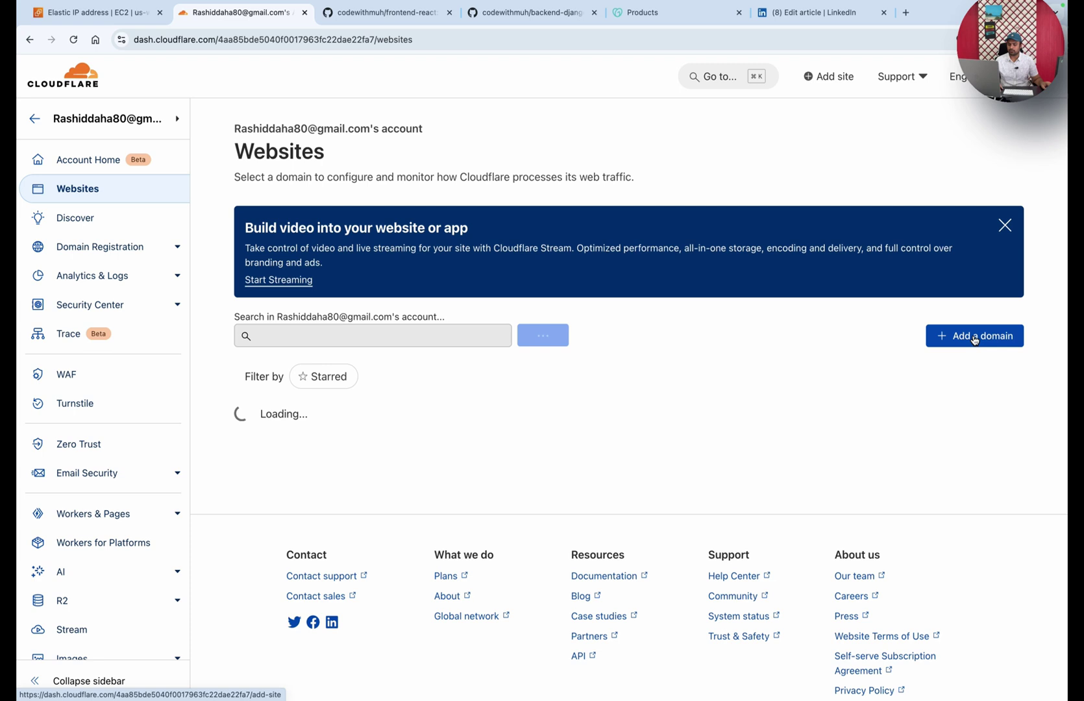
{"action": "left_click", "coordinate": [974, 337]}
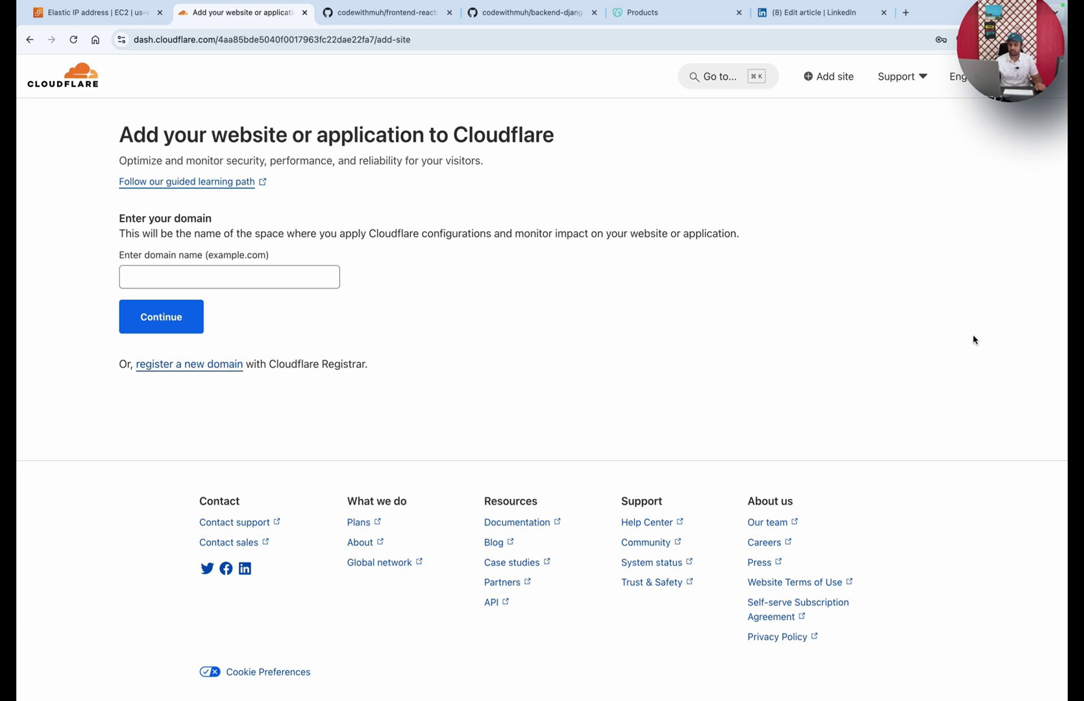
{"action": "left_click", "coordinate": [266, 274]}
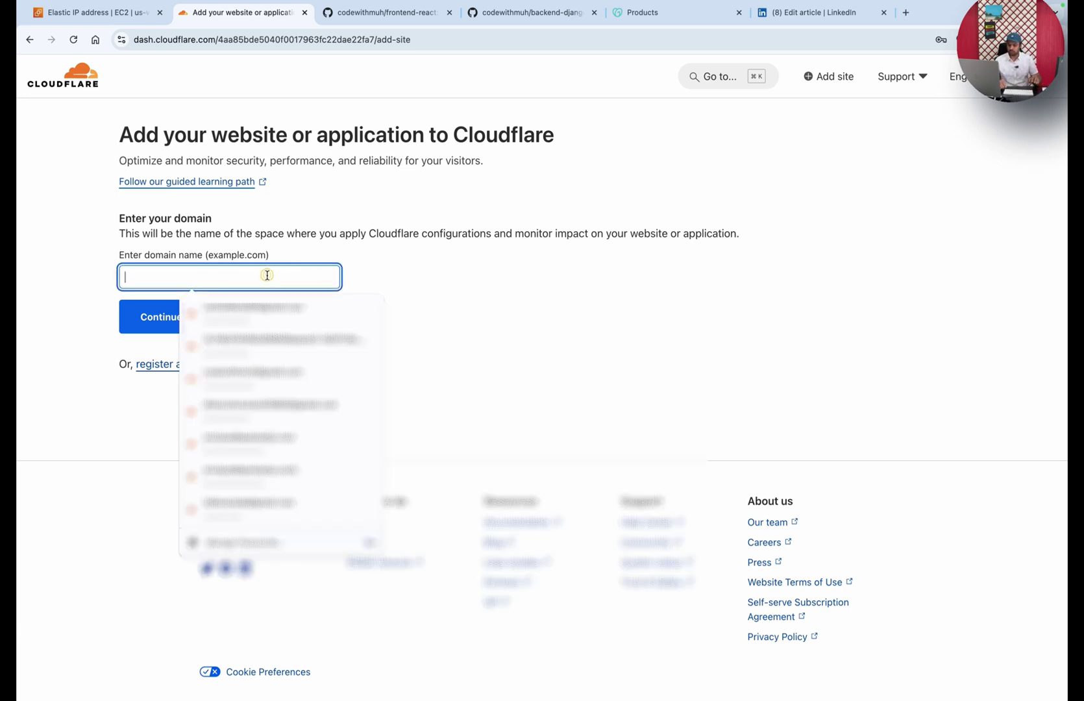
{"action": "type", "text": "dovz.s"}
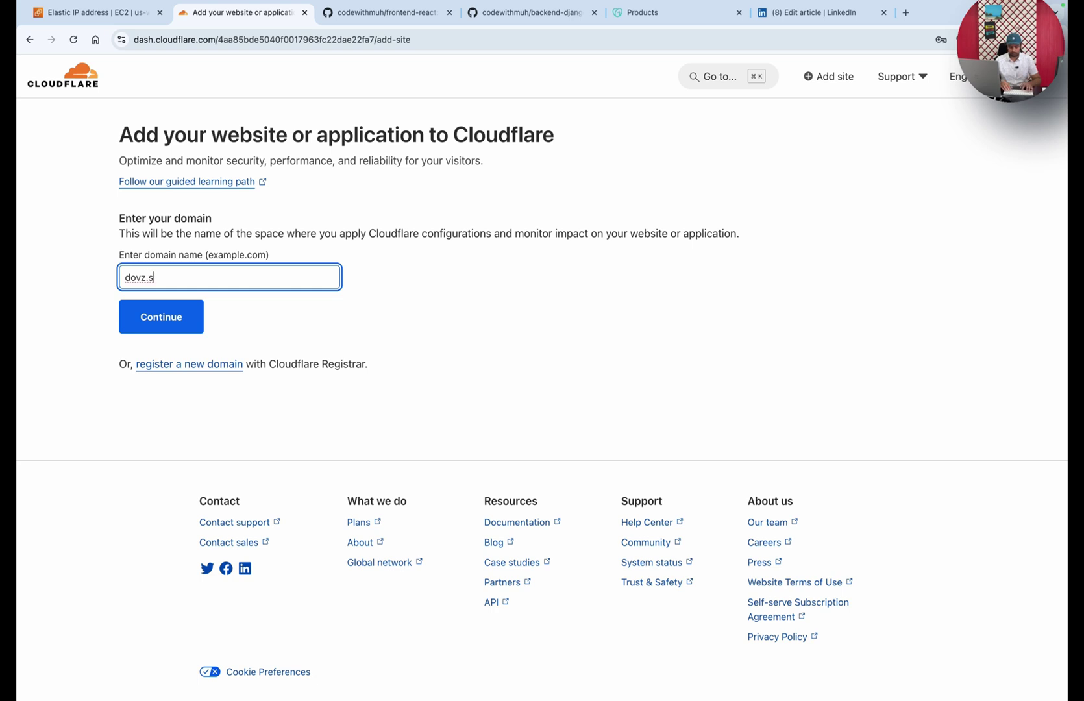
Submit dovz.shop as the new domain and choose the Free $0 plan
{"action": "type", "text": "hop"}
{"action": "left_click", "coordinate": [200, 318]}
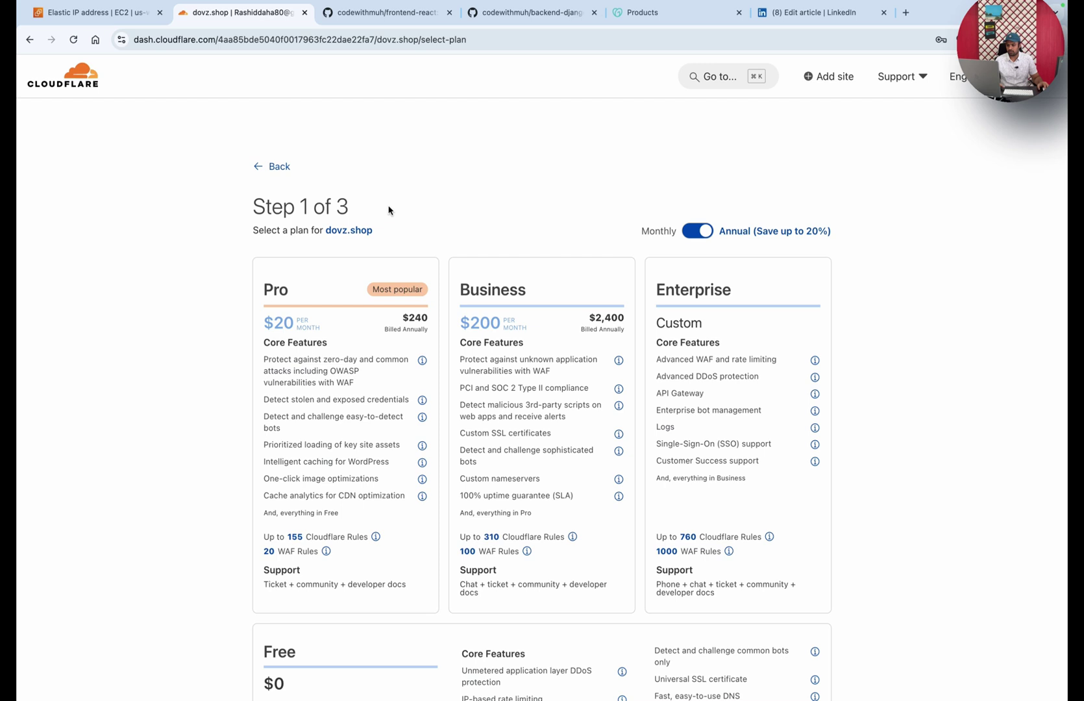
{"action": "scroll", "coordinate": [396, 219], "scroll_direction": "down", "scroll_amount": 1}
{"action": "scroll", "coordinate": [396, 220], "scroll_direction": "down", "scroll_amount": 2}
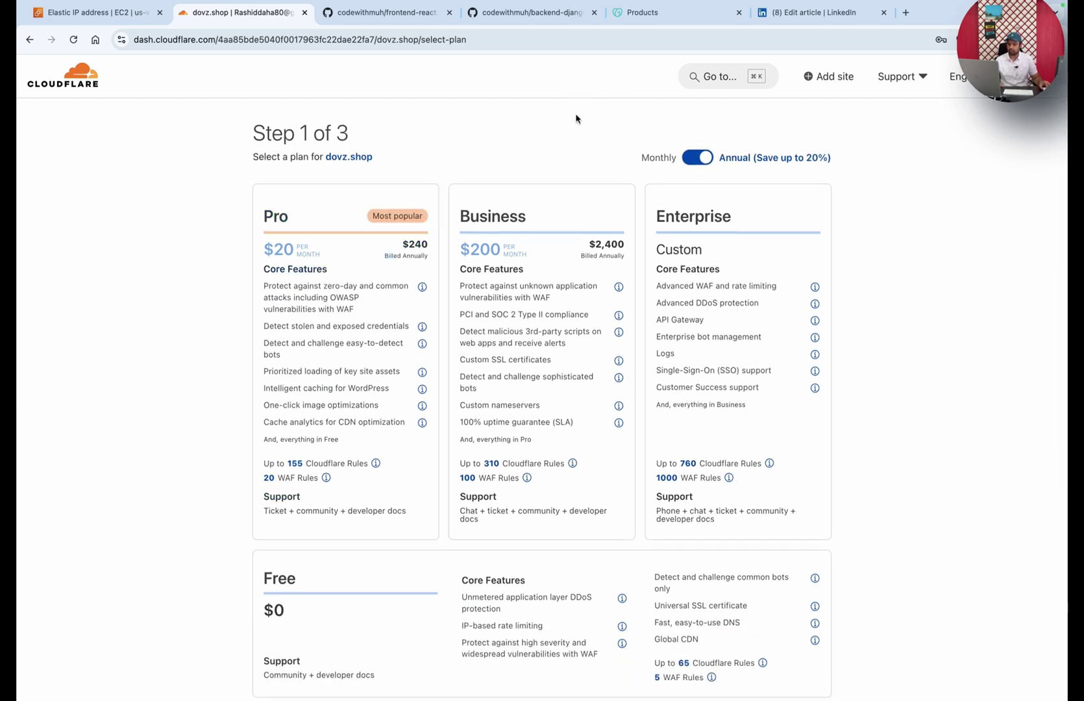
{"action": "scroll", "coordinate": [574, 156], "scroll_direction": "down", "scroll_amount": 5}
{"action": "left_click", "coordinate": [375, 450]}
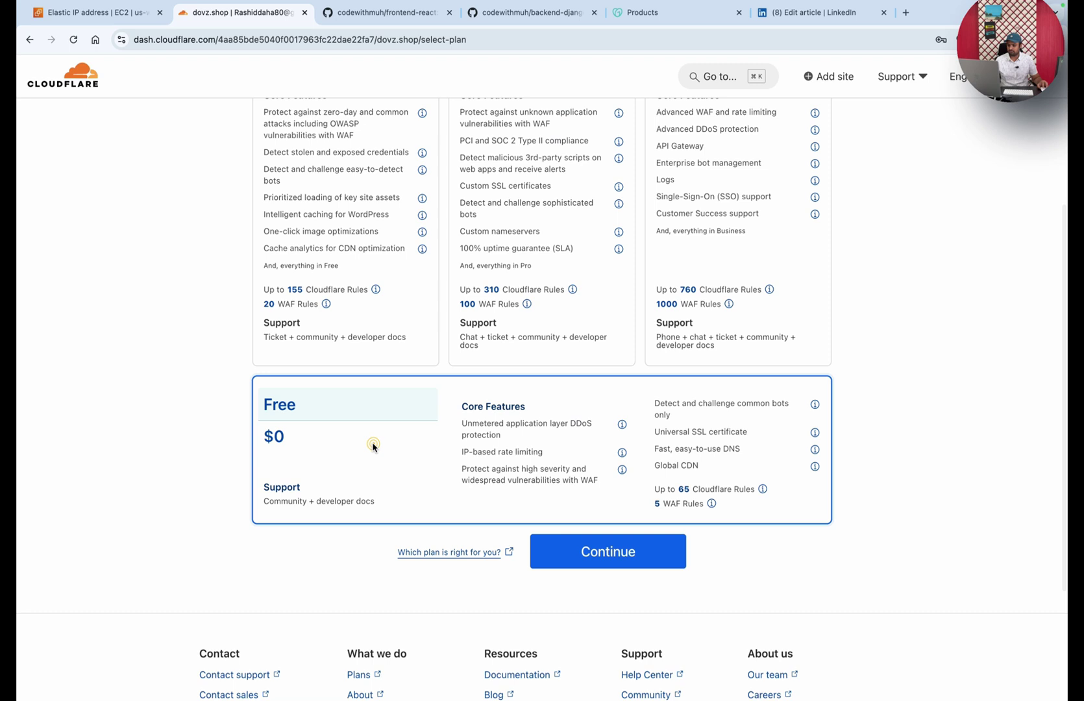
{"action": "left_click", "coordinate": [591, 550]}
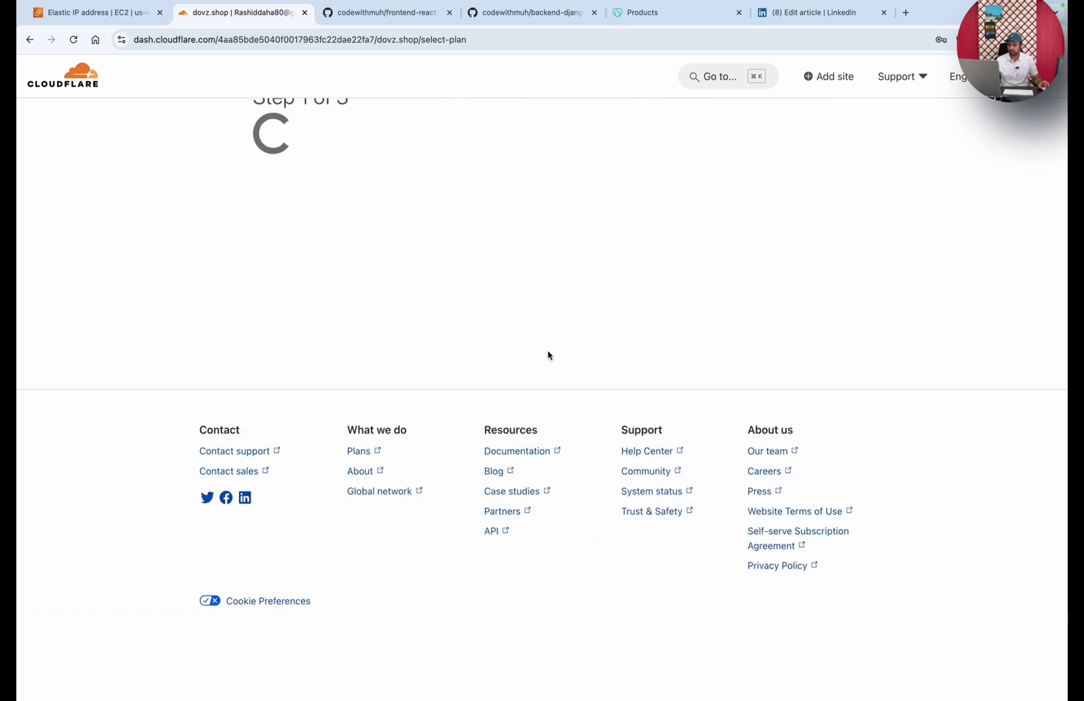
Scroll the dovz.shop overview to the nameservers section listing mark and yolanda
{"action": "scroll", "coordinate": [547, 355], "scroll_direction": "up", "scroll_amount": 3}
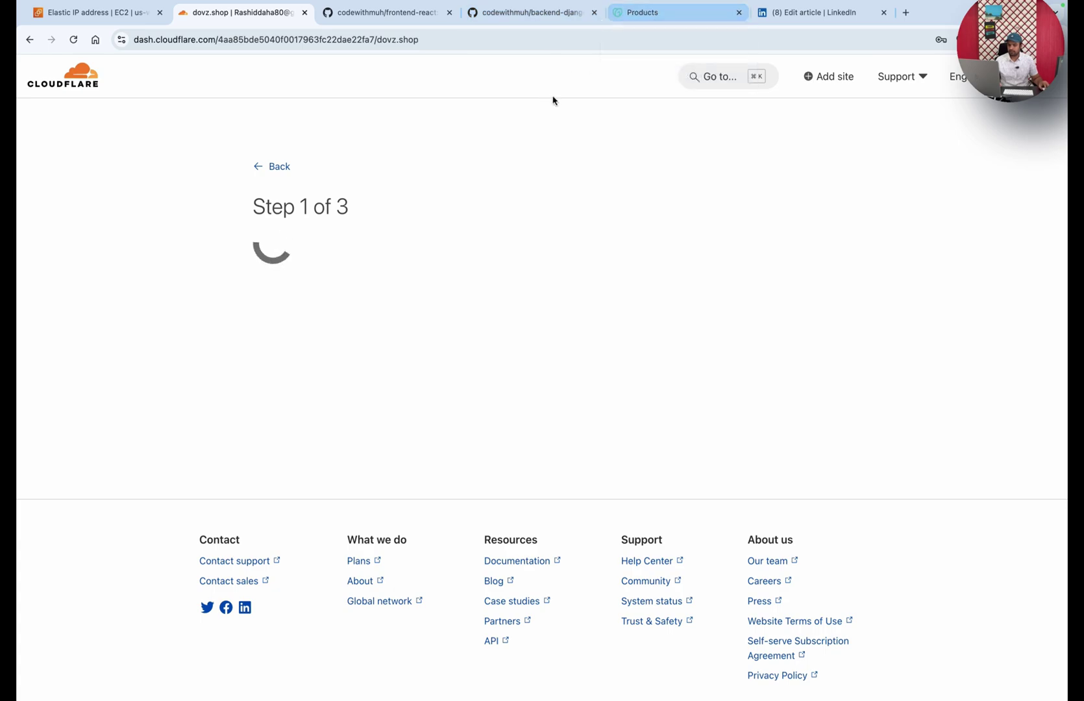
{"action": "scroll", "coordinate": [552, 195], "scroll_direction": "down", "scroll_amount": 6}
{"action": "scroll", "coordinate": [558, 221], "scroll_direction": "down", "scroll_amount": 2}
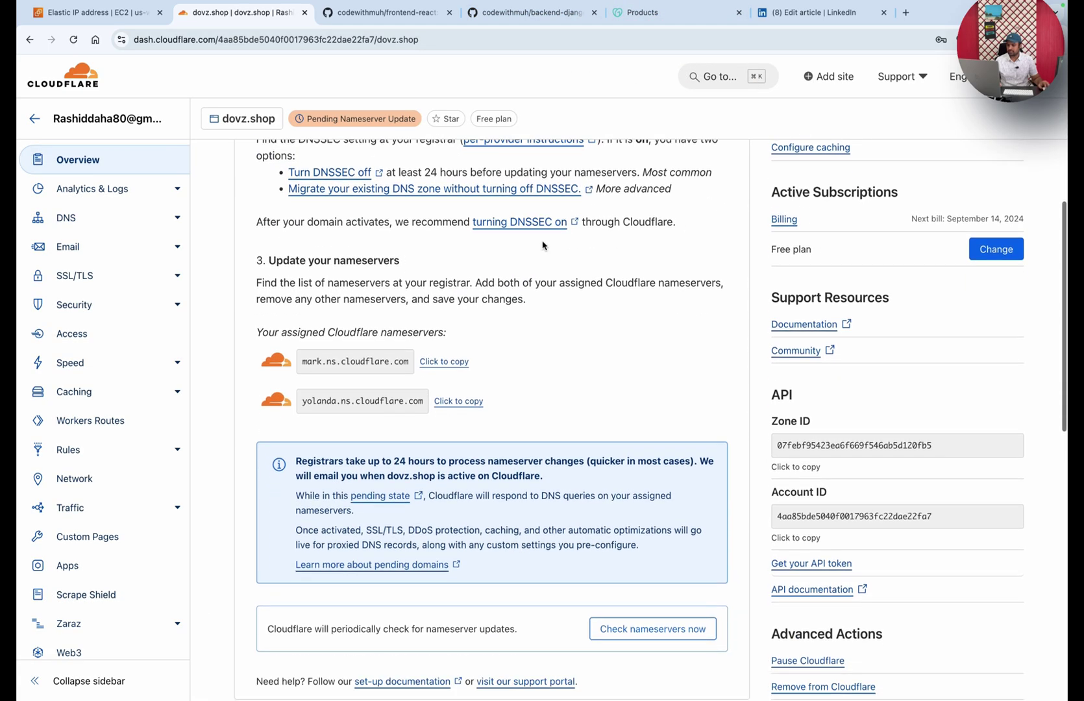
{"action": "scroll", "coordinate": [542, 242], "scroll_direction": "up", "scroll_amount": 5}
{"action": "scroll", "coordinate": [536, 241], "scroll_direction": "down", "scroll_amount": 5}
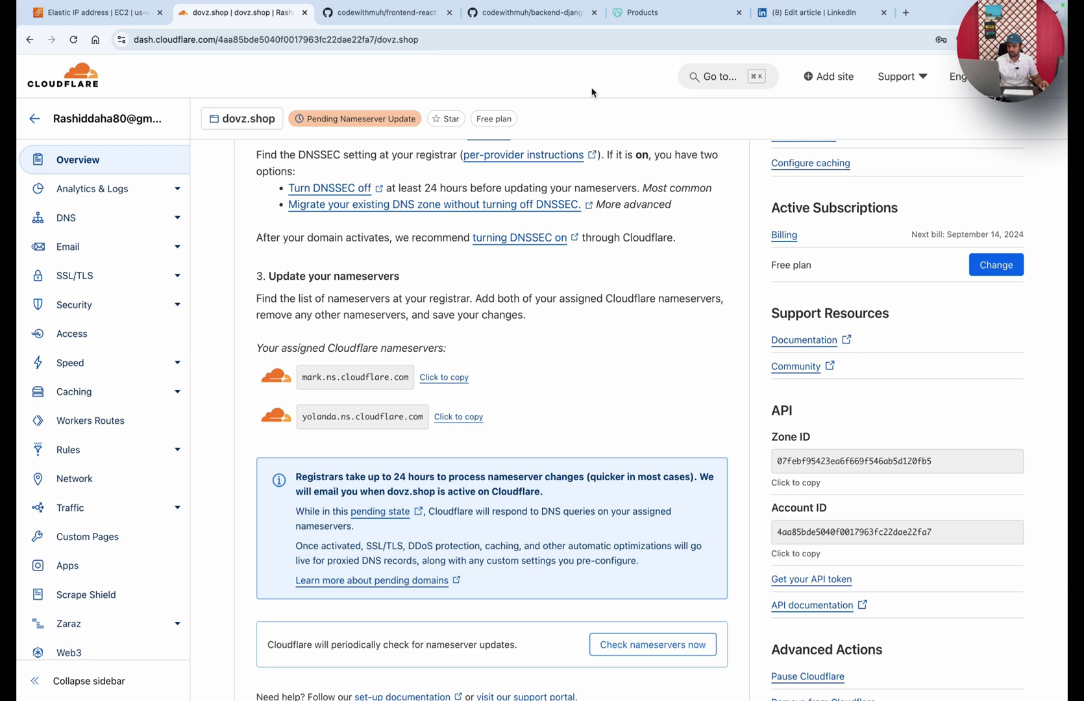
Open dovz.shop's DNS Nameservers page in GoDaddy through Manage Domain
{"action": "left_click", "coordinate": [659, 18]}
{"action": "scroll", "coordinate": [679, 103], "scroll_direction": "up", "scroll_amount": 5}
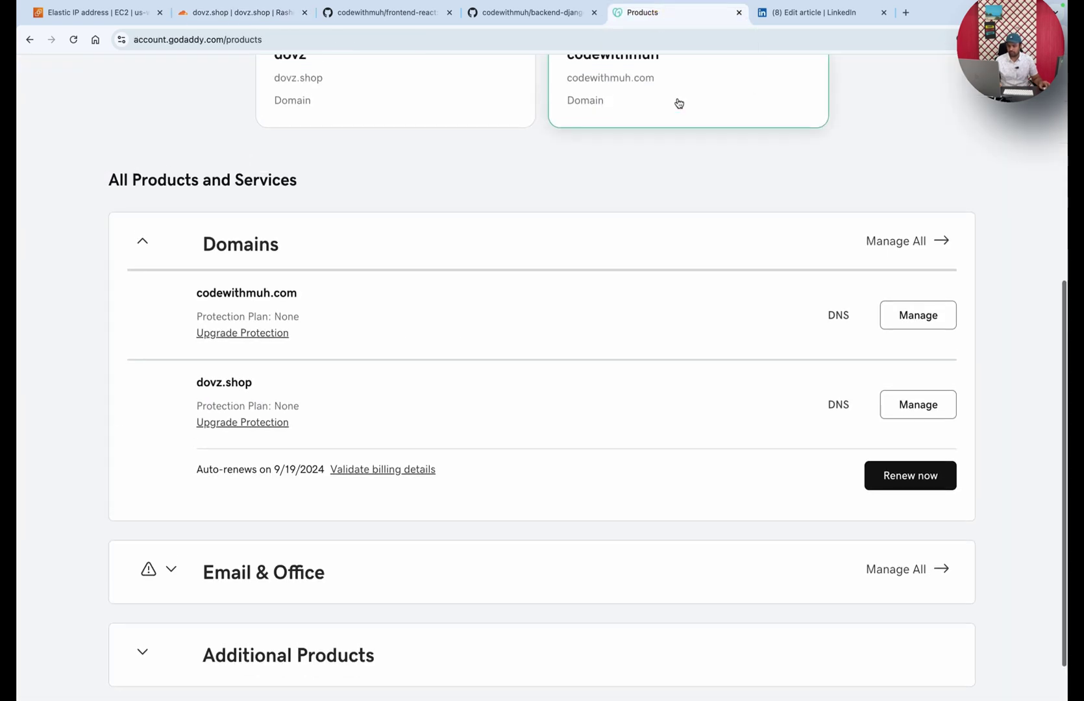
{"action": "scroll", "coordinate": [652, 123], "scroll_direction": "down", "scroll_amount": 4}
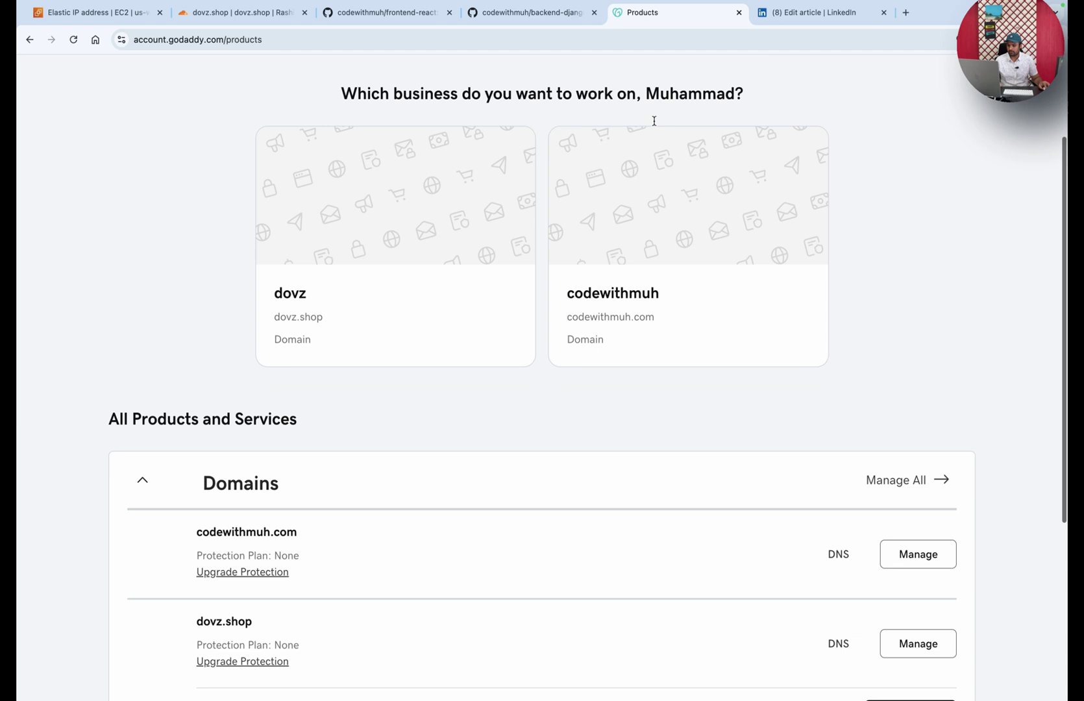
{"action": "scroll", "coordinate": [649, 169], "scroll_direction": "down", "scroll_amount": 2}
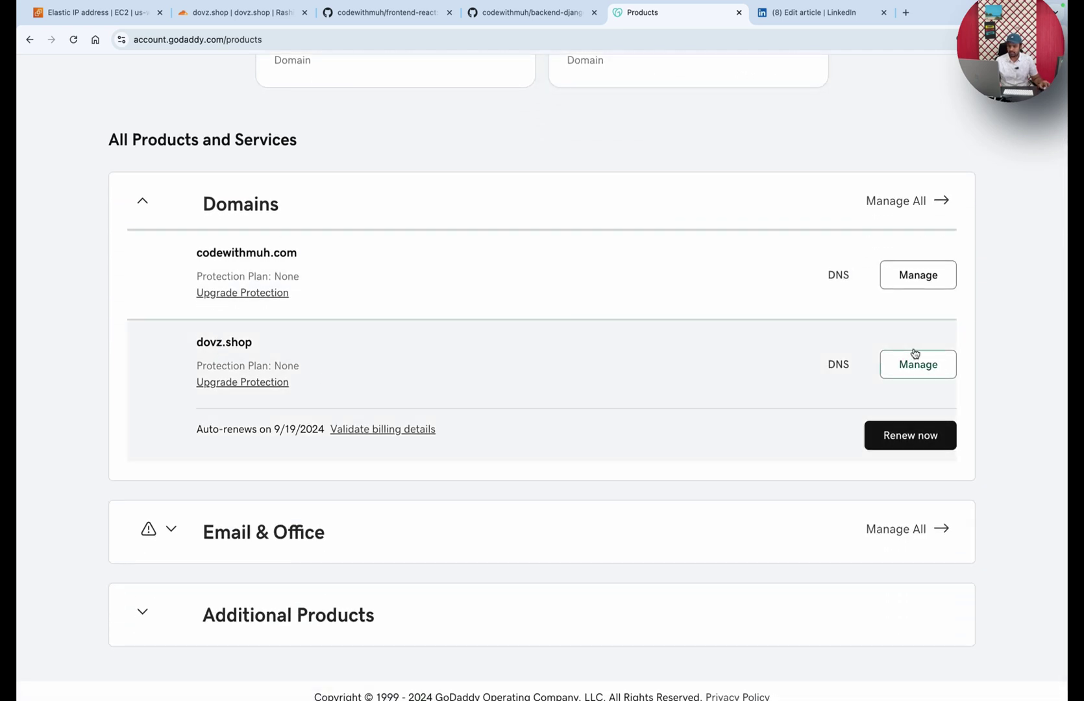
{"action": "left_click", "coordinate": [907, 374]}
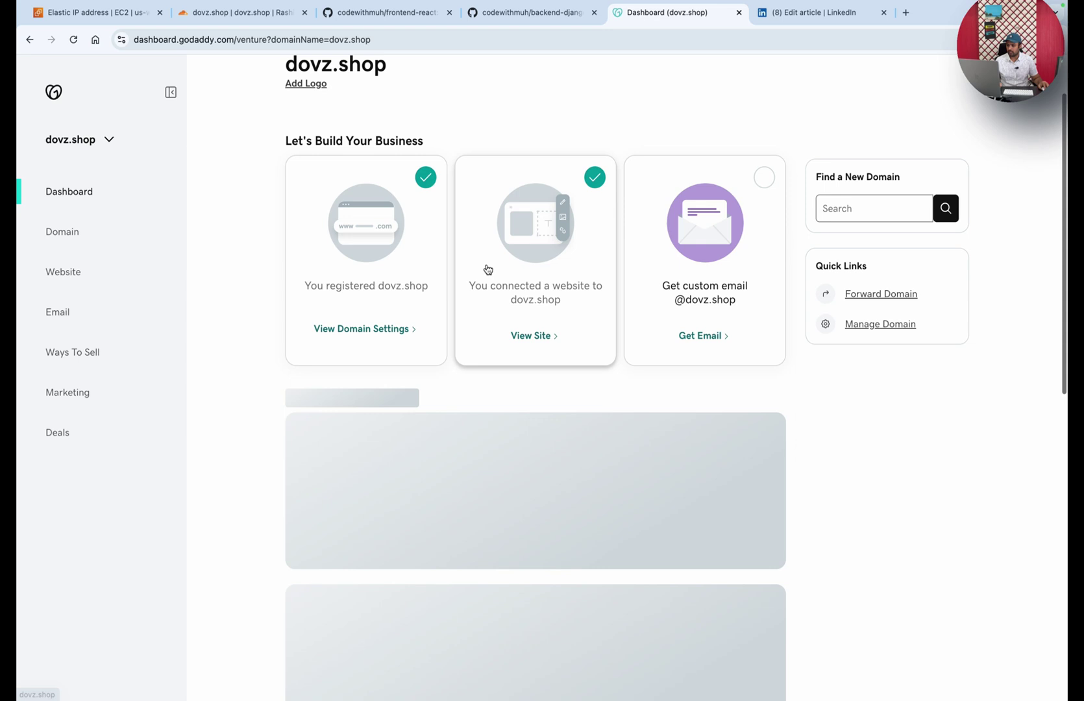
{"action": "scroll", "coordinate": [840, 254], "scroll_direction": "down", "scroll_amount": 3}
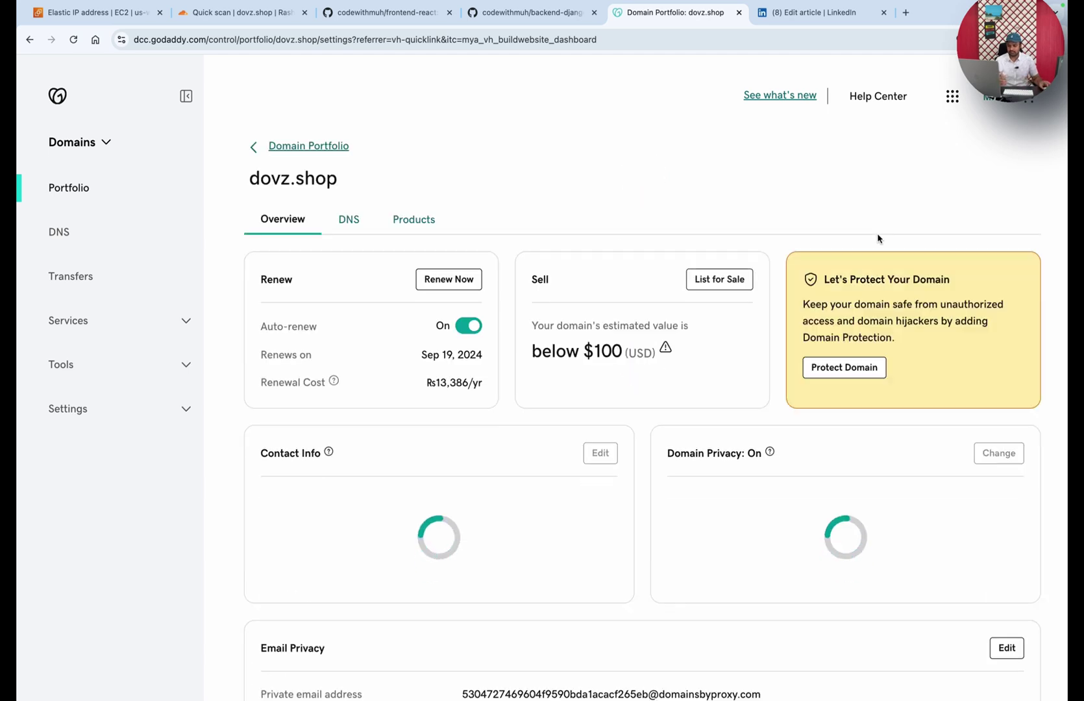
{"action": "left_click", "coordinate": [345, 225]}
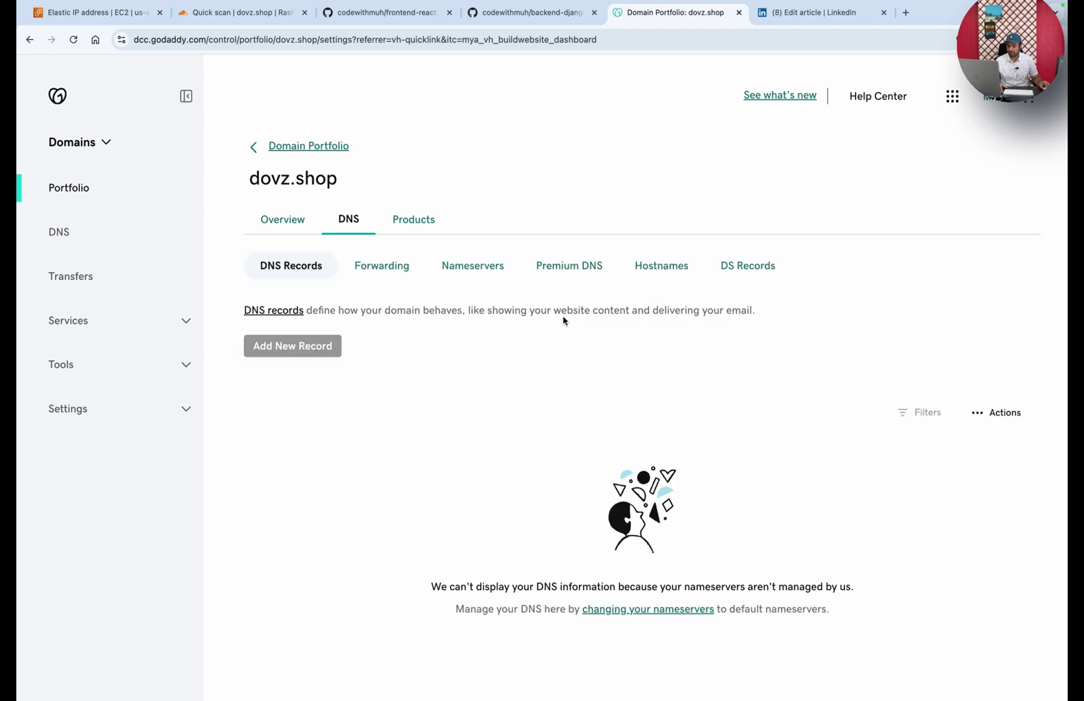
{"action": "left_click", "coordinate": [481, 271]}
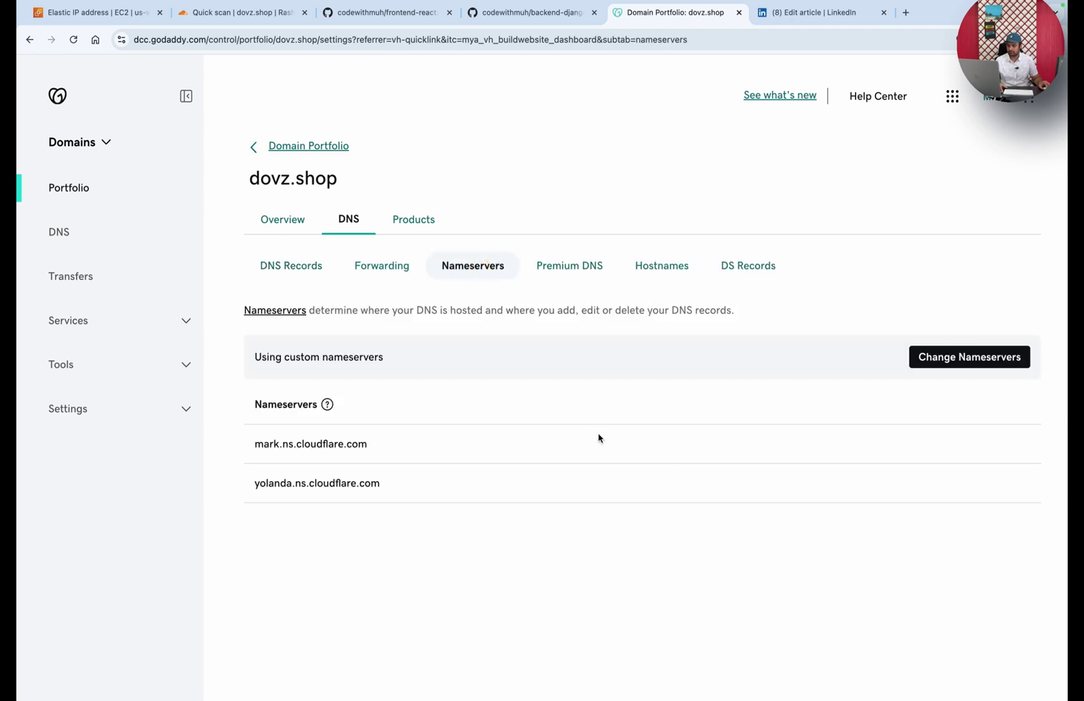
Edit GoDaddy's nameservers, keeping custom ones, and compare them against Cloudflare's DNS review
{"action": "left_click", "coordinate": [933, 361]}
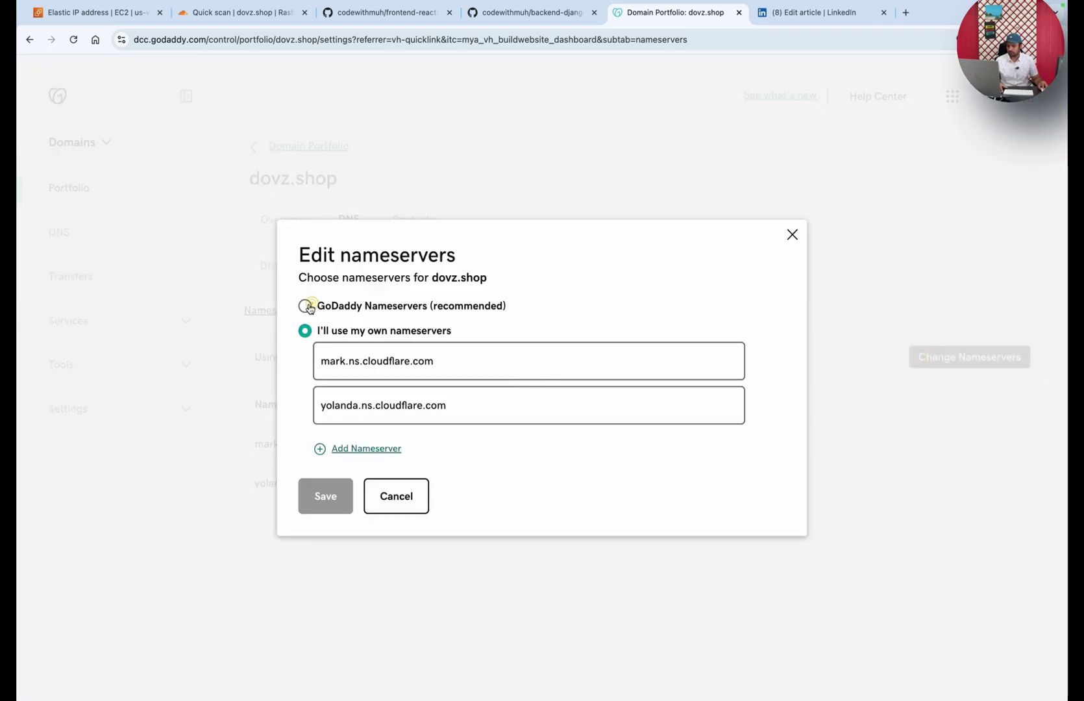
{"action": "left_click", "coordinate": [305, 307]}
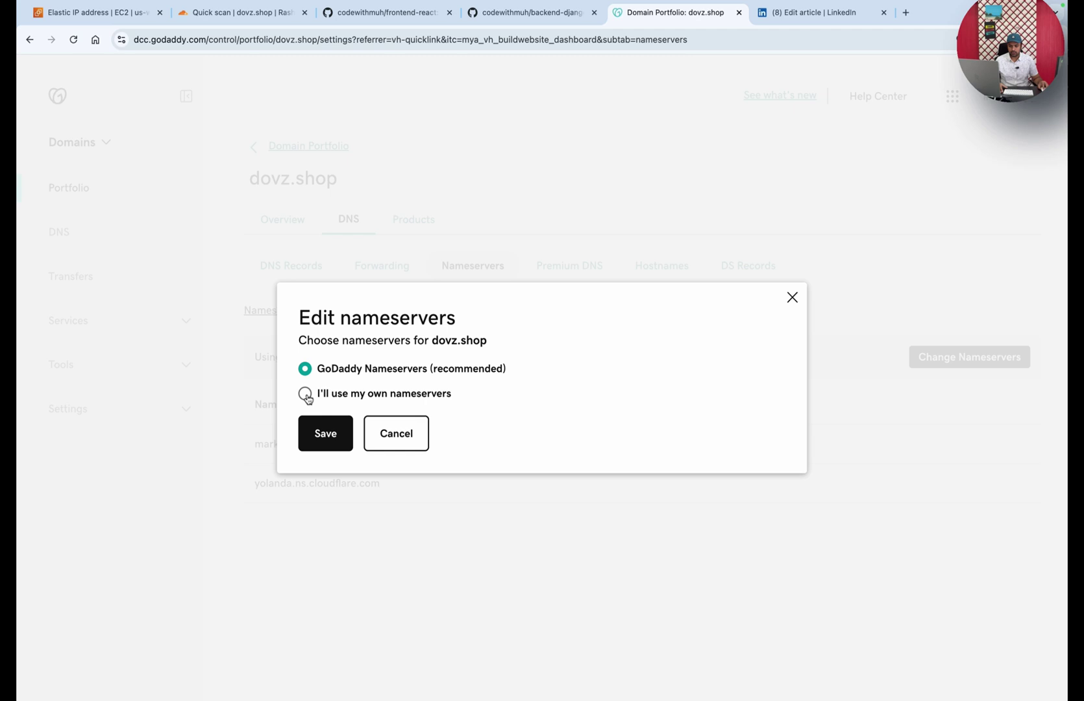
{"action": "left_click", "coordinate": [305, 394]}
{"action": "triple_click", "coordinate": [471, 357]}
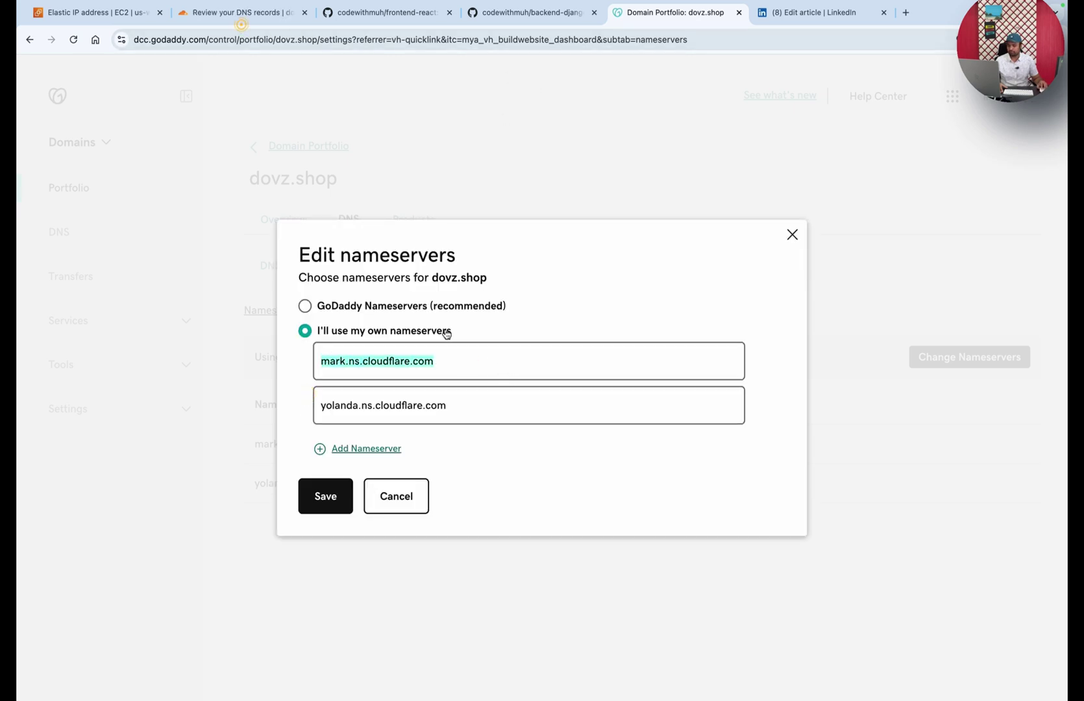
{"action": "left_click", "coordinate": [242, 13]}
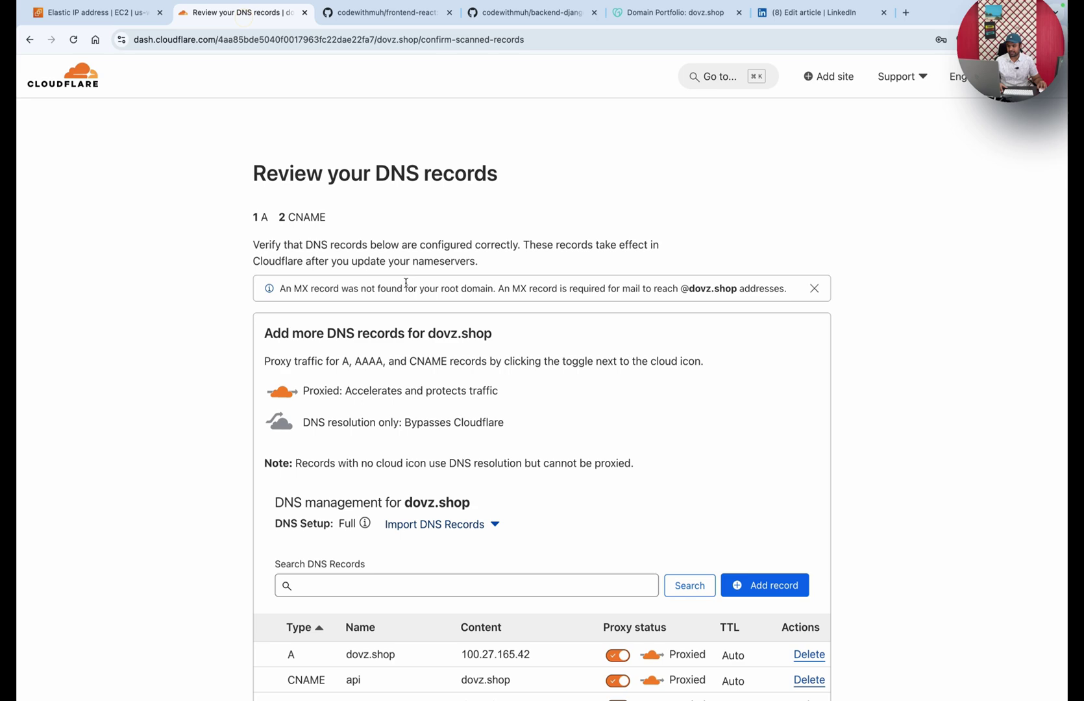
{"action": "scroll", "coordinate": [332, 232], "scroll_direction": "down", "scroll_amount": 5}
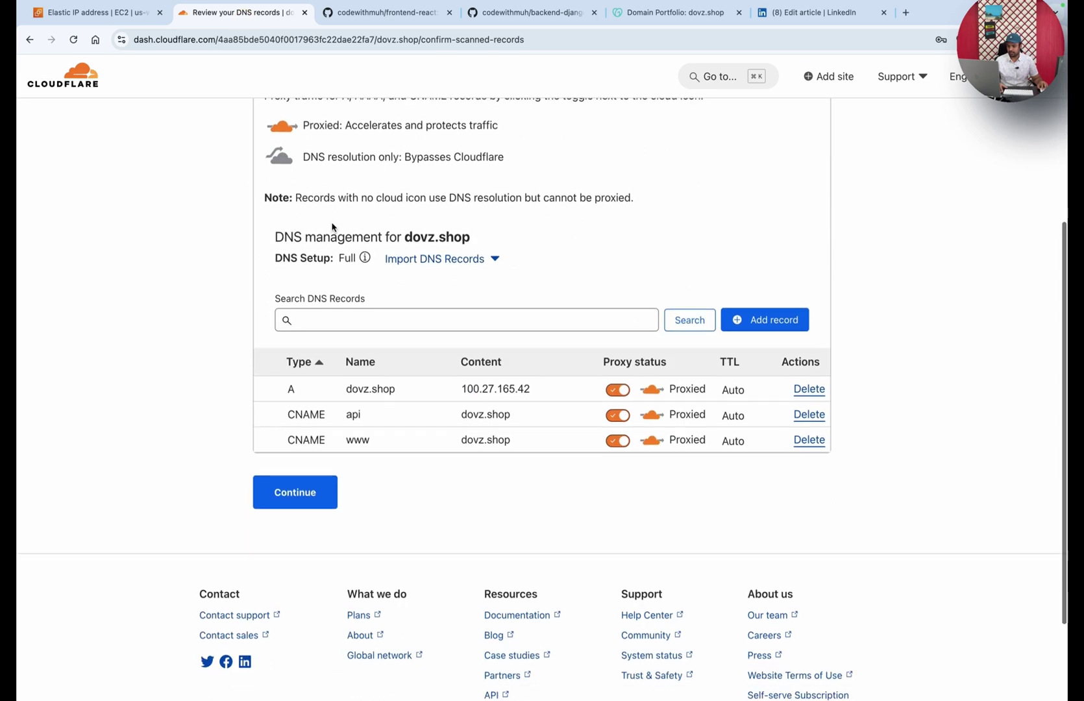
{"action": "scroll", "coordinate": [517, 64], "scroll_direction": "up", "scroll_amount": 5}
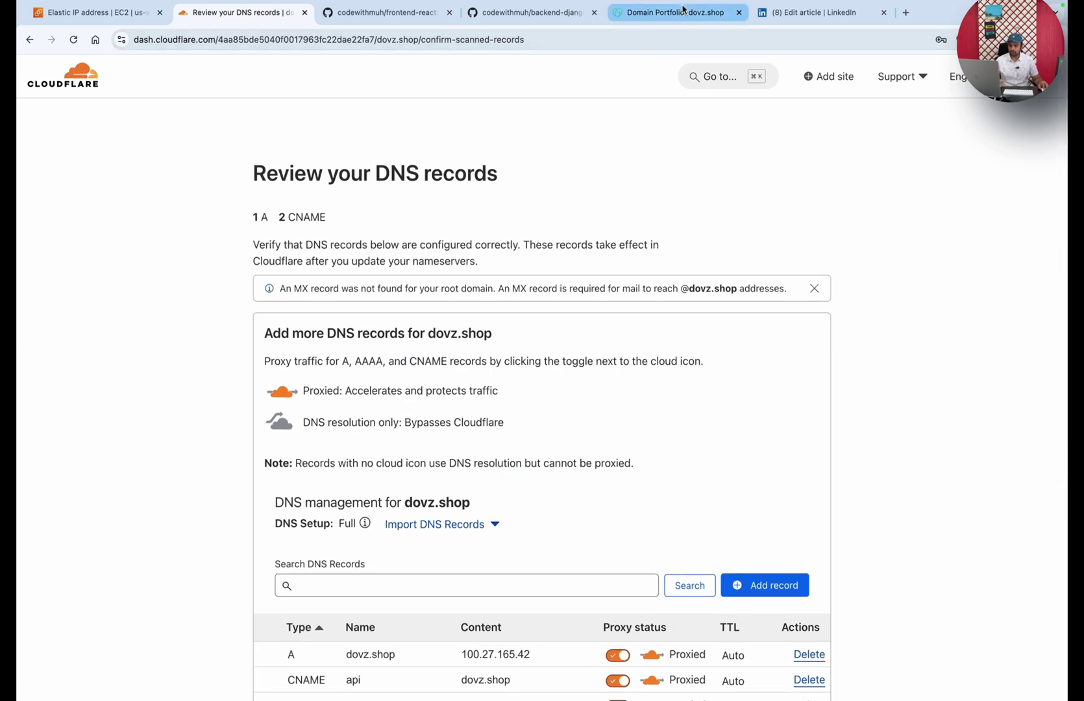
{"action": "left_click", "coordinate": [680, 13]}
{"action": "left_click", "coordinate": [462, 395]}
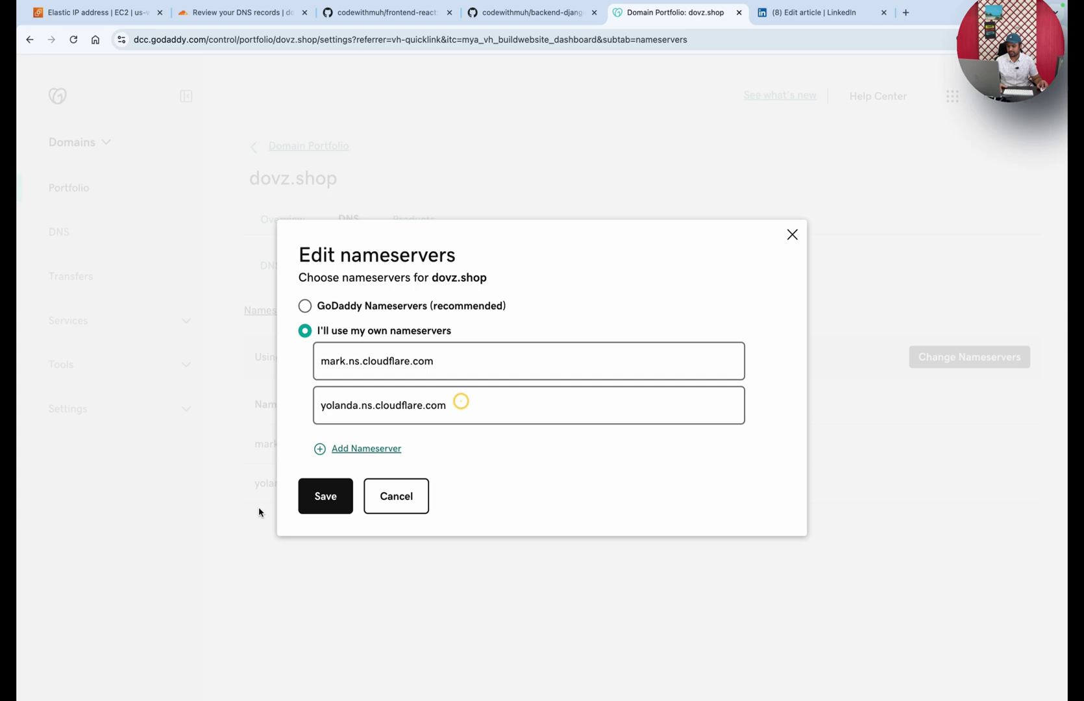
Save and confirm the Cloudflare nameservers, retry after the error, then close the dialog
{"action": "left_click", "coordinate": [314, 505]}
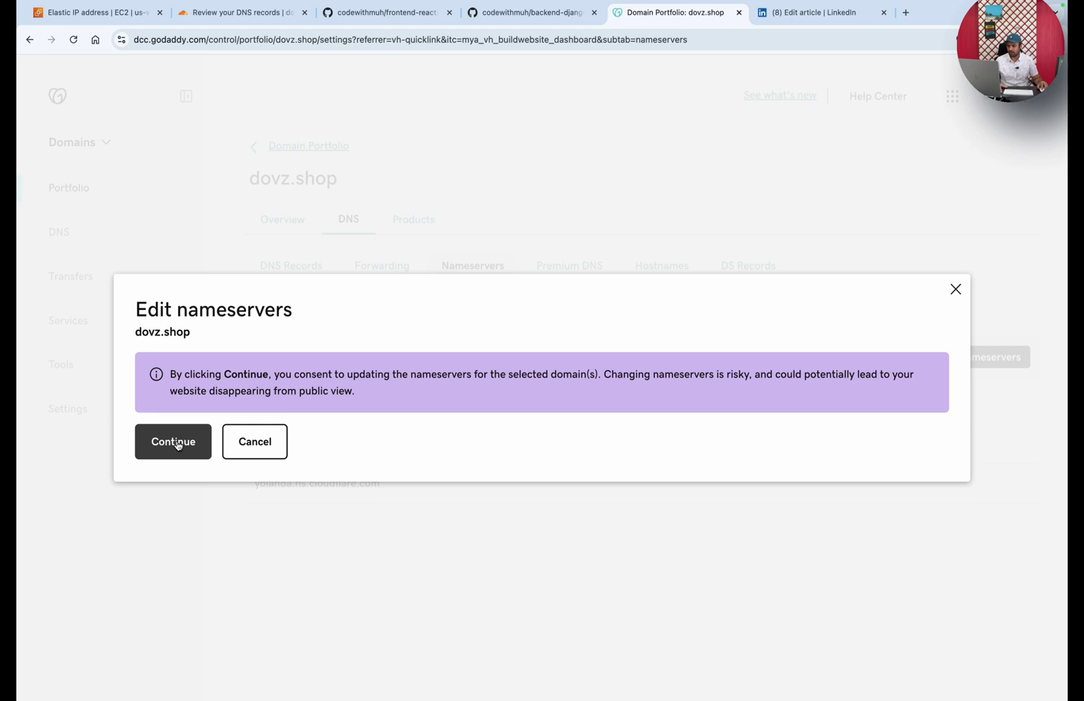
{"action": "left_click", "coordinate": [177, 443]}
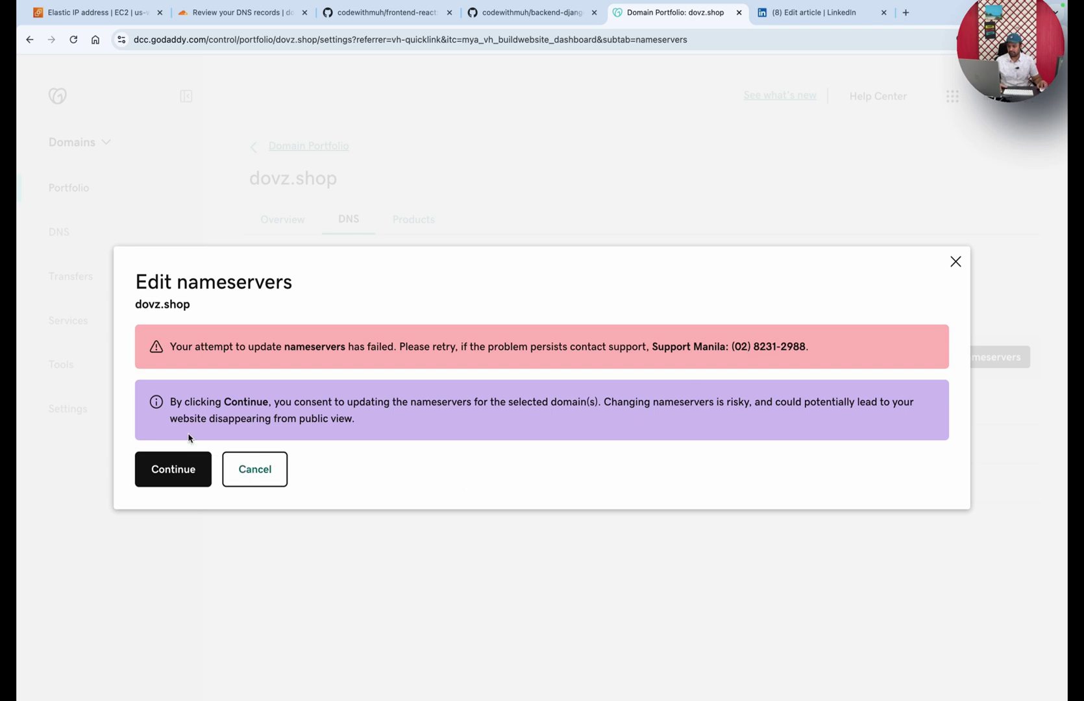
{"action": "left_click", "coordinate": [162, 481]}
{"action": "left_click", "coordinate": [264, 469]}
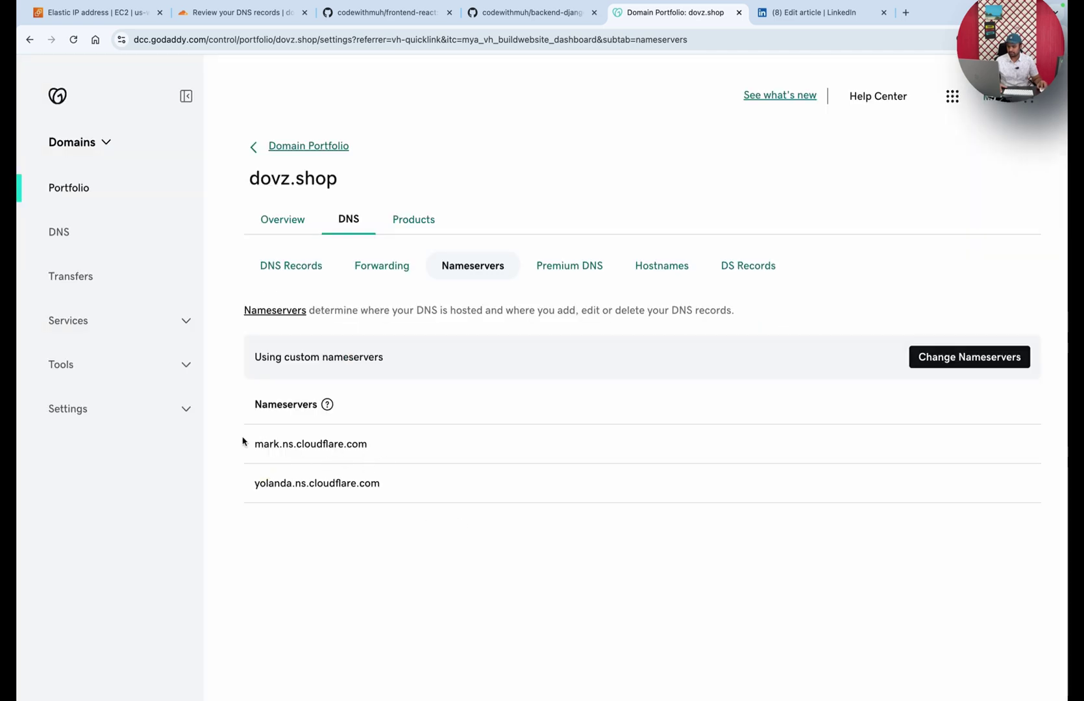
Accept the scanned DNS records and continue past the nameserver instructions to dovz.shop's Overview
{"action": "left_click", "coordinate": [240, 12]}
{"action": "scroll", "coordinate": [467, 415], "scroll_direction": "down", "scroll_amount": 3}
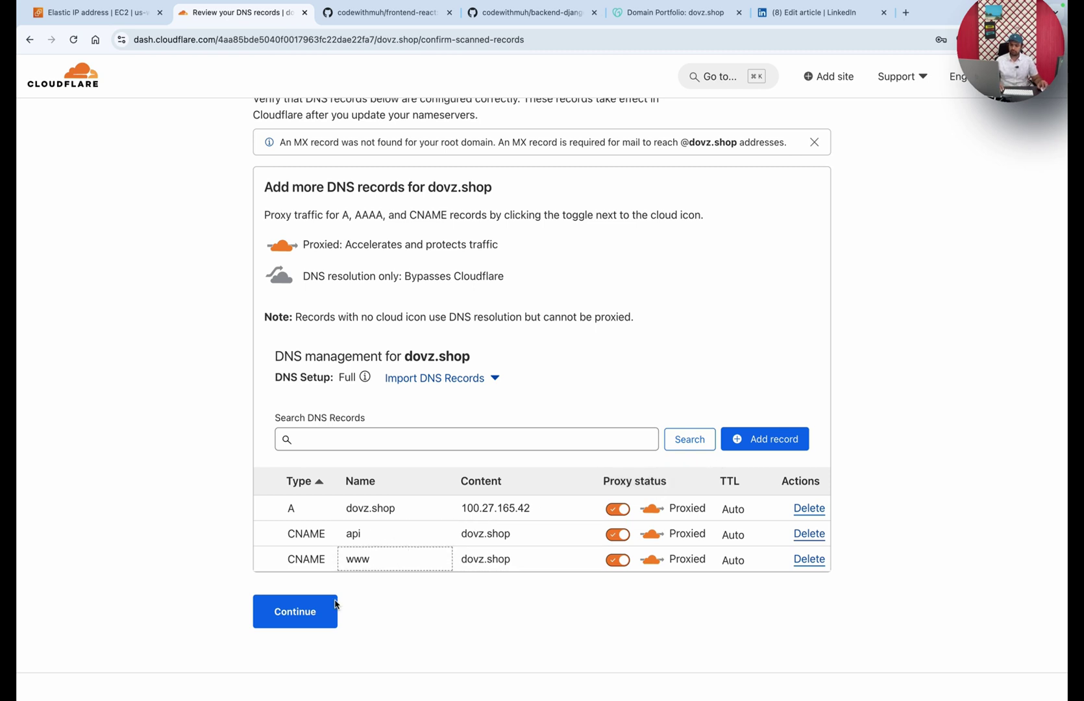
{"action": "left_click", "coordinate": [291, 617]}
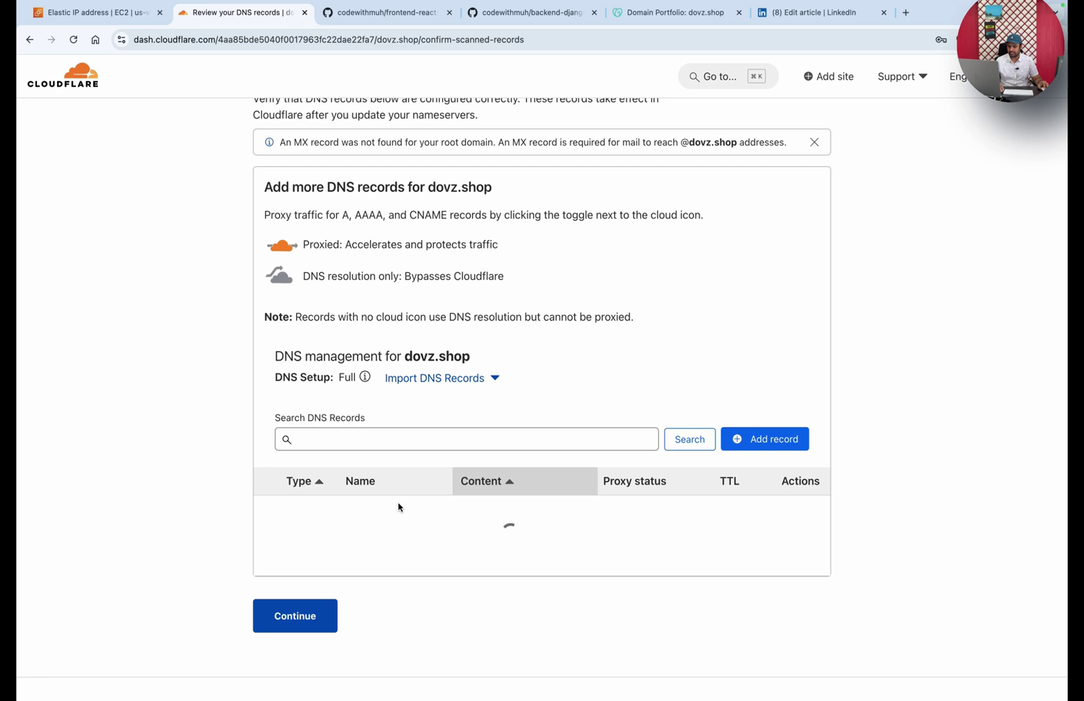
{"action": "scroll", "coordinate": [387, 550], "scroll_direction": "down", "scroll_amount": 5}
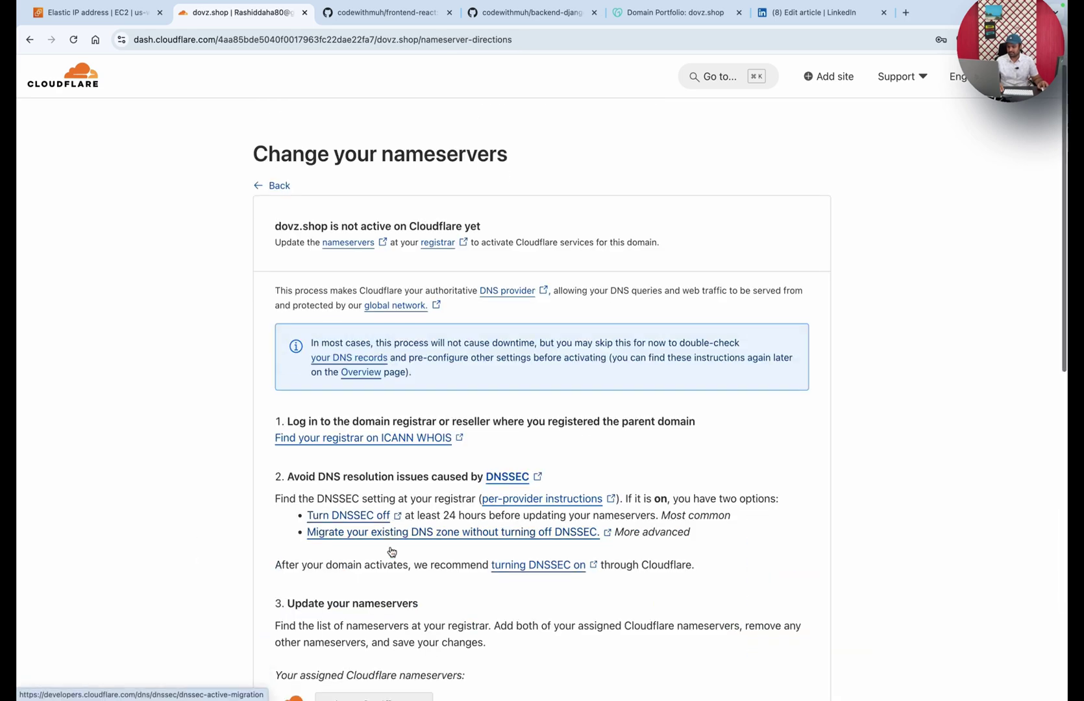
{"action": "scroll", "coordinate": [391, 552], "scroll_direction": "down", "scroll_amount": 4}
{"action": "left_click", "coordinate": [300, 428]}
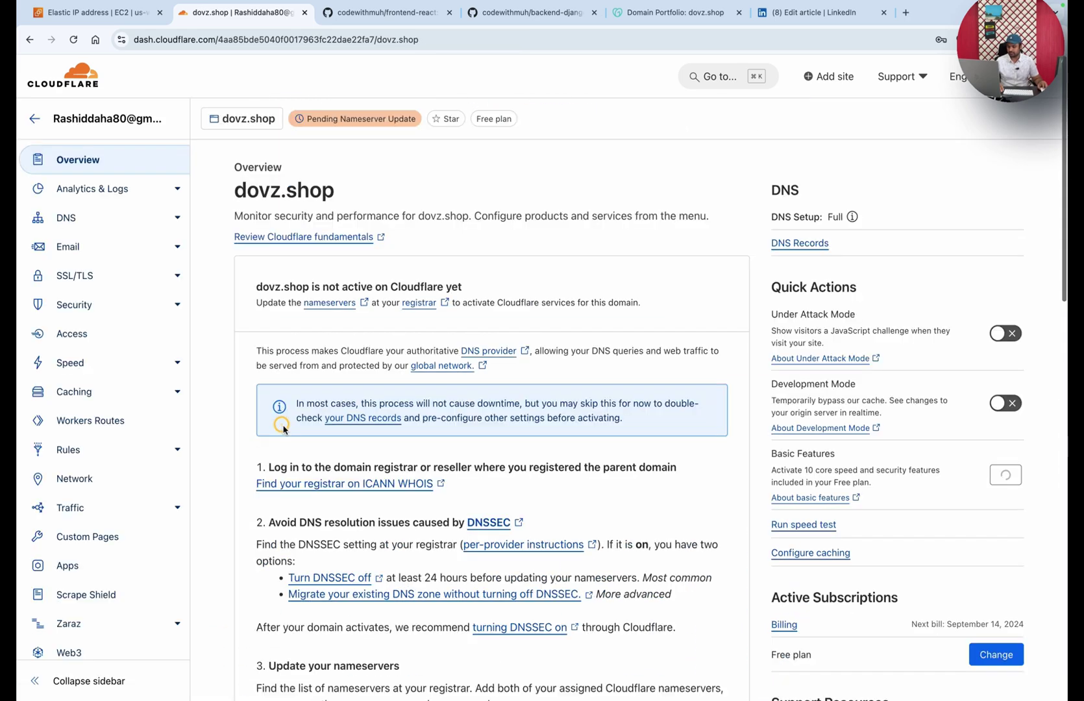
{"action": "left_click", "coordinate": [44, 158]}
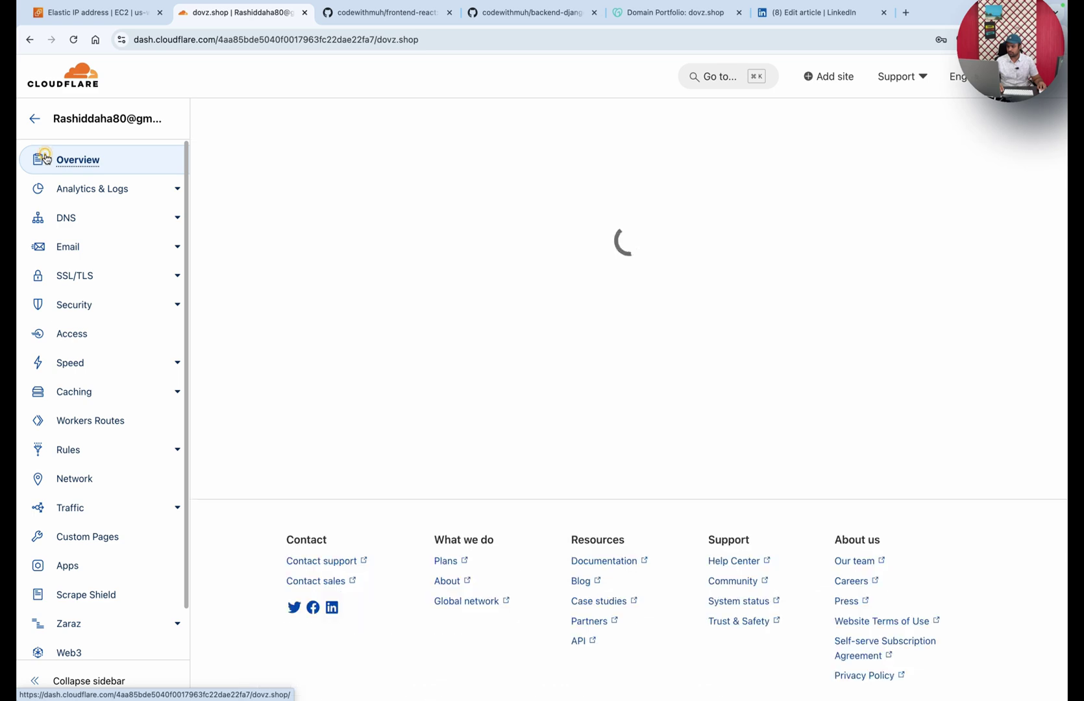
Return to Account Home and open the dovz.shop site from Websites
{"action": "left_click", "coordinate": [34, 119]}
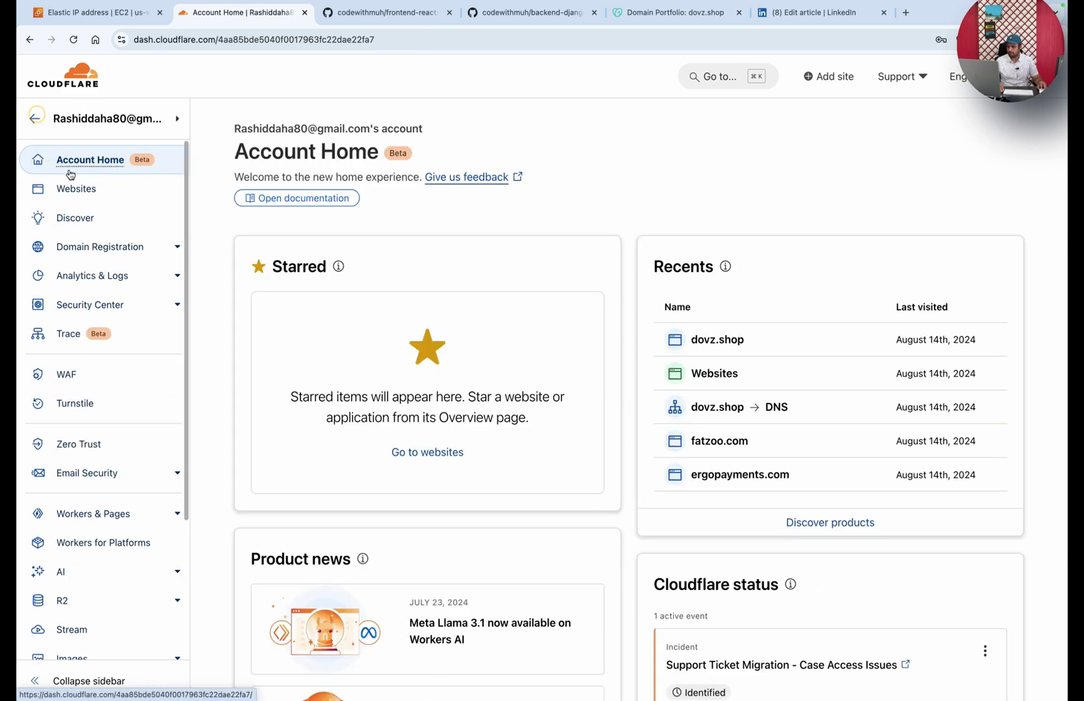
{"action": "left_click", "coordinate": [67, 193]}
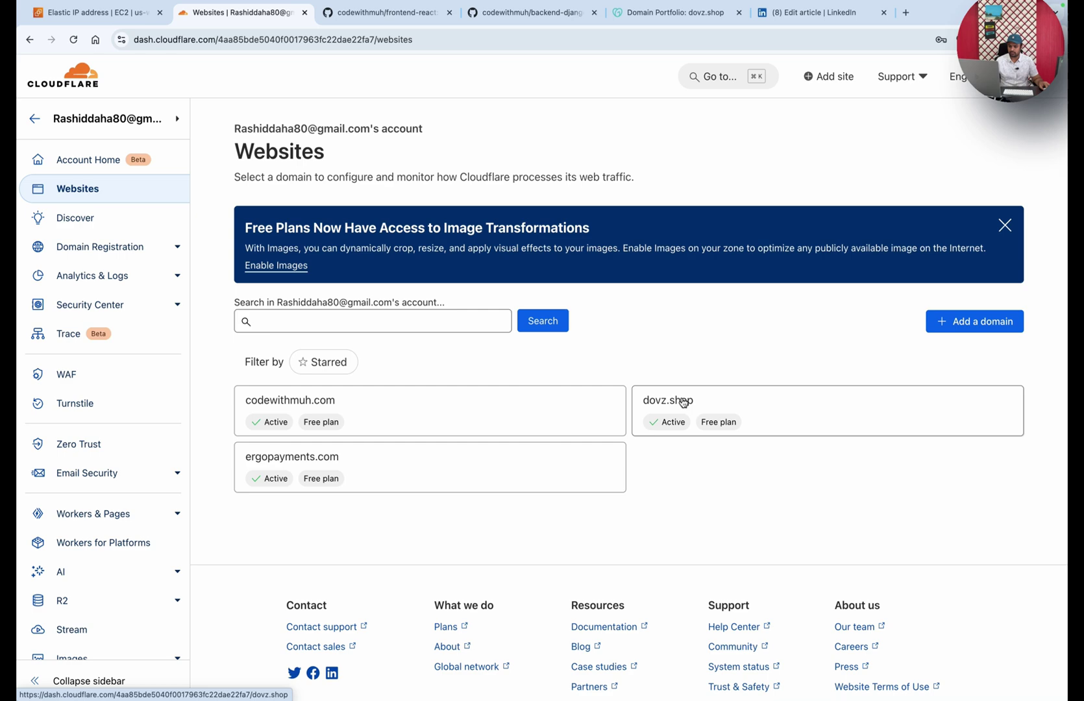
{"action": "left_click", "coordinate": [696, 410]}
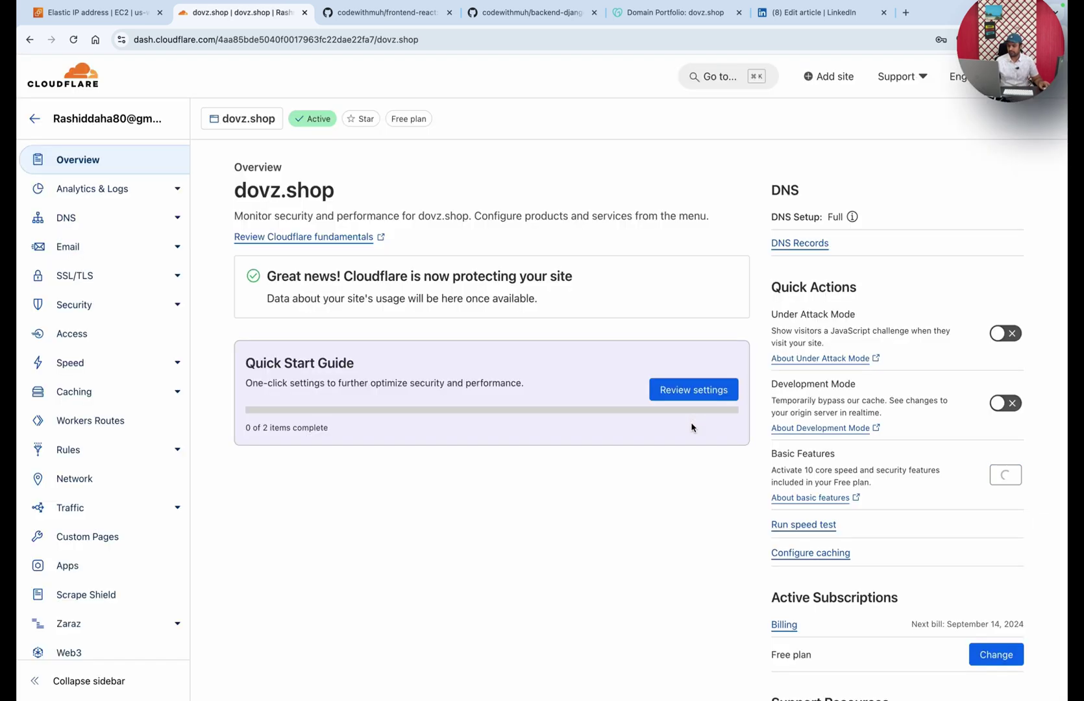
Start a new record on dovz.shop's DNS Records page, focusing its name and IPv4 fields
{"action": "left_click", "coordinate": [65, 219]}
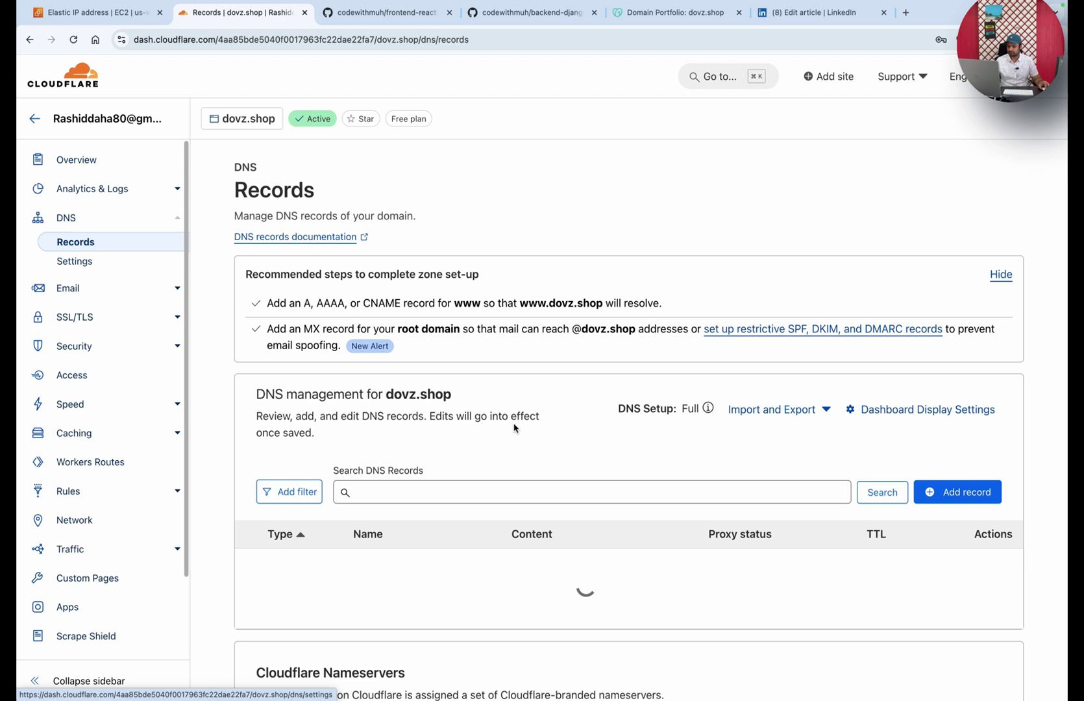
{"action": "scroll", "coordinate": [513, 426], "scroll_direction": "down", "scroll_amount": 3}
{"action": "scroll", "coordinate": [514, 427], "scroll_direction": "down", "scroll_amount": 1}
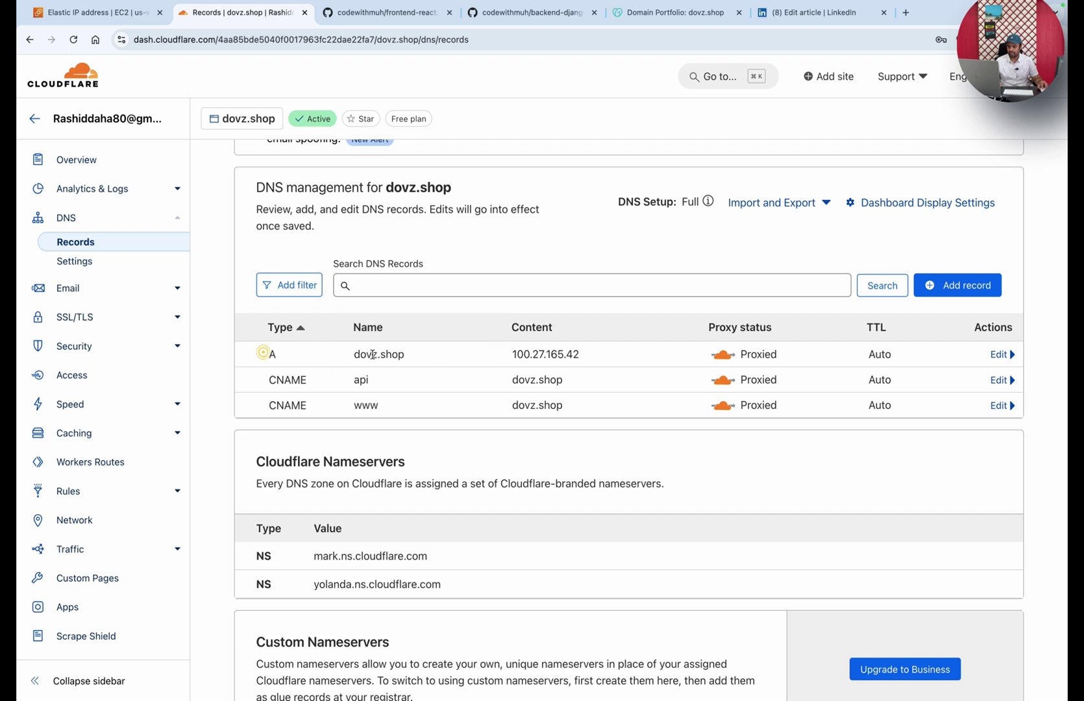
{"action": "left_click", "coordinate": [952, 286]}
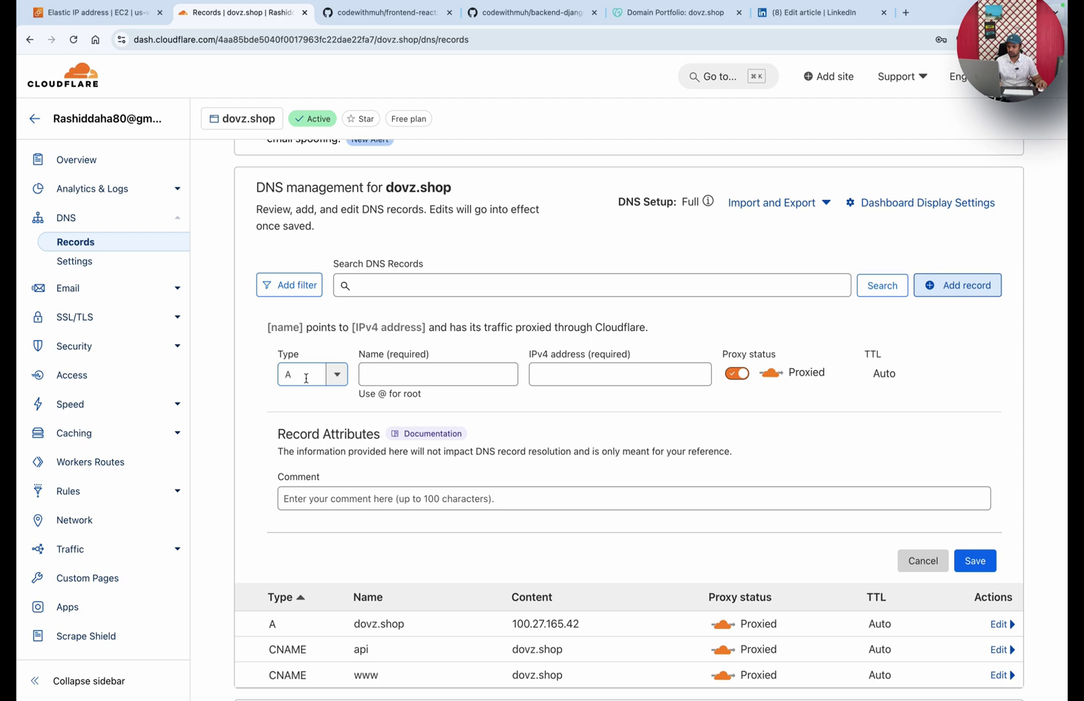
{"action": "left_click", "coordinate": [419, 376]}
{"action": "left_click", "coordinate": [543, 375]}
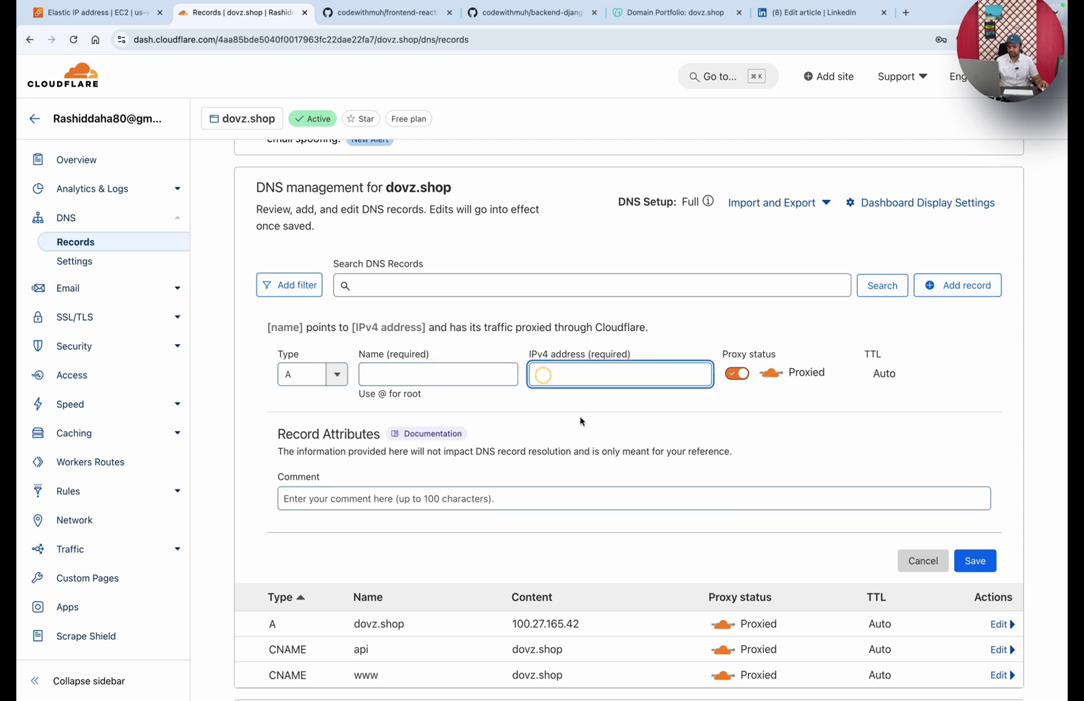
Copy the EC2 instance's public IPv4 address 54.219.243.252
{"action": "left_click", "coordinate": [87, 13]}
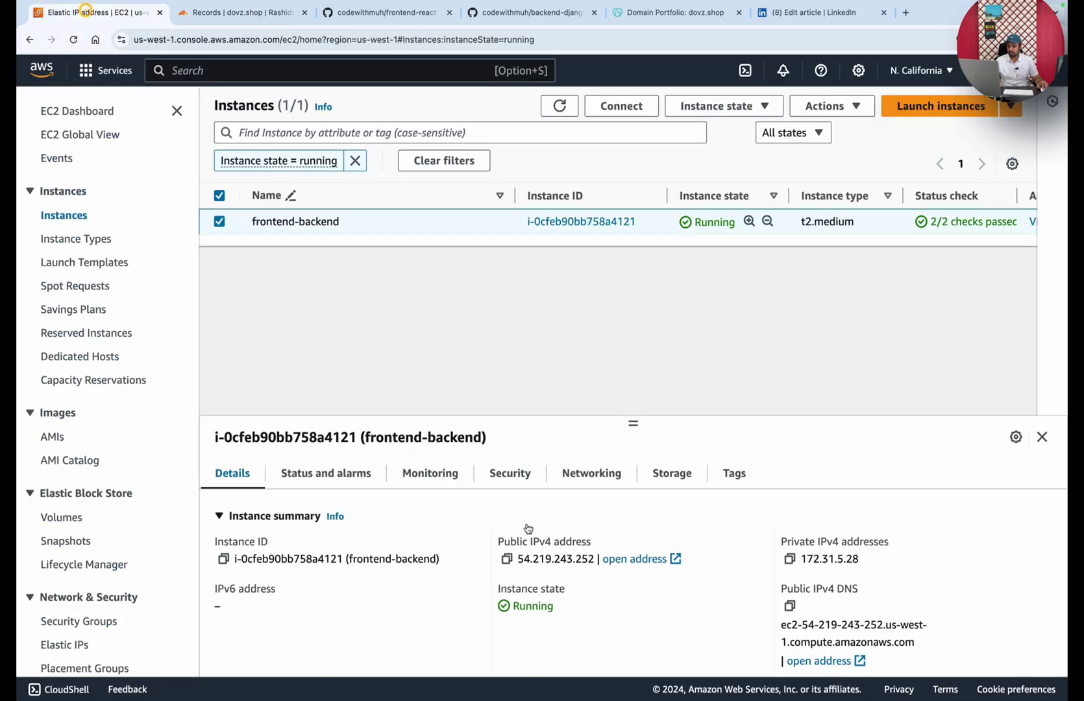
{"action": "left_click", "coordinate": [507, 560]}
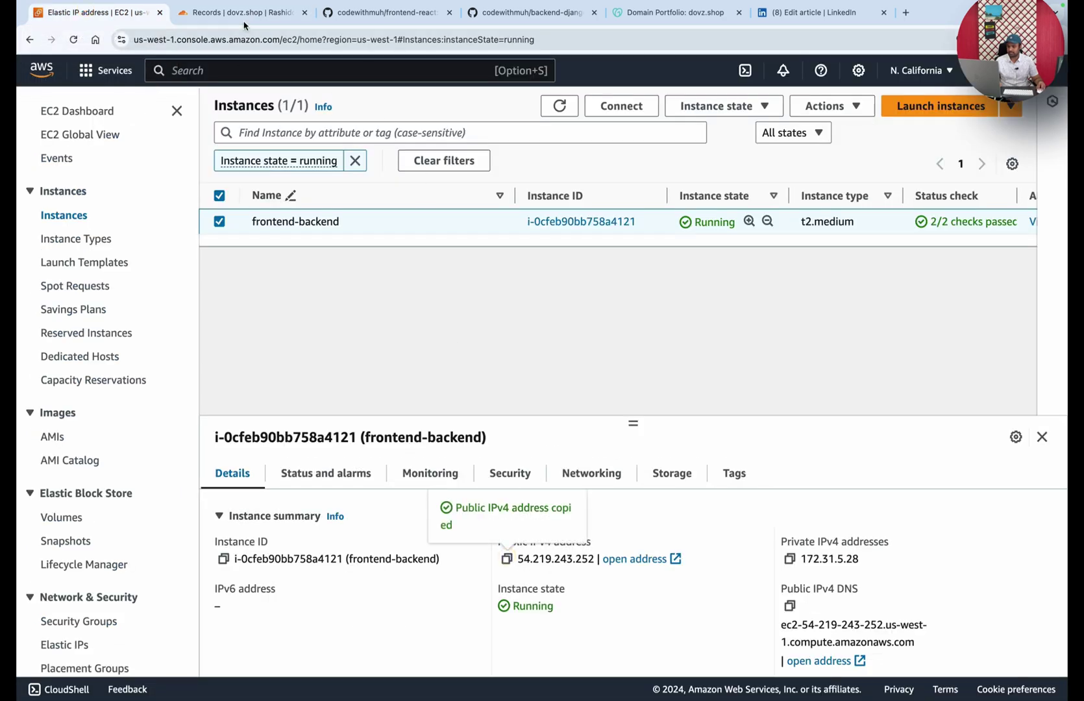
{"action": "left_click", "coordinate": [253, 15]}
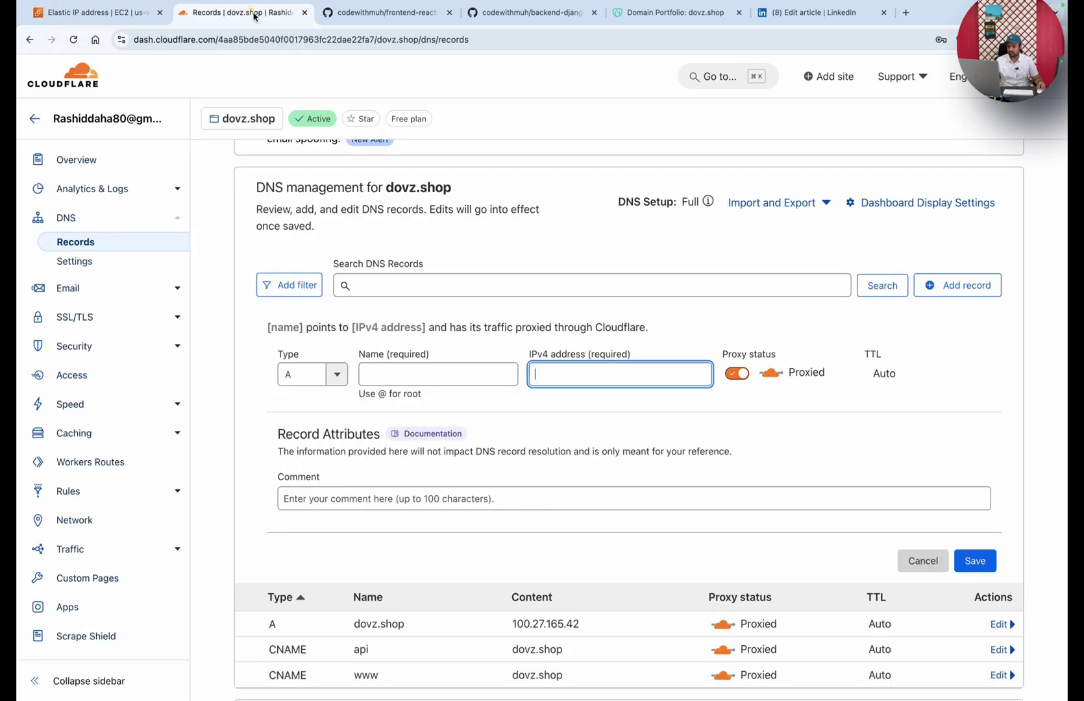
Discard the new record and change the root A record from 100.27.165.42 to 54.219.243.252
{"action": "left_click", "coordinate": [924, 561]}
{"action": "scroll", "coordinate": [861, 494], "scroll_direction": "down", "scroll_amount": 1}
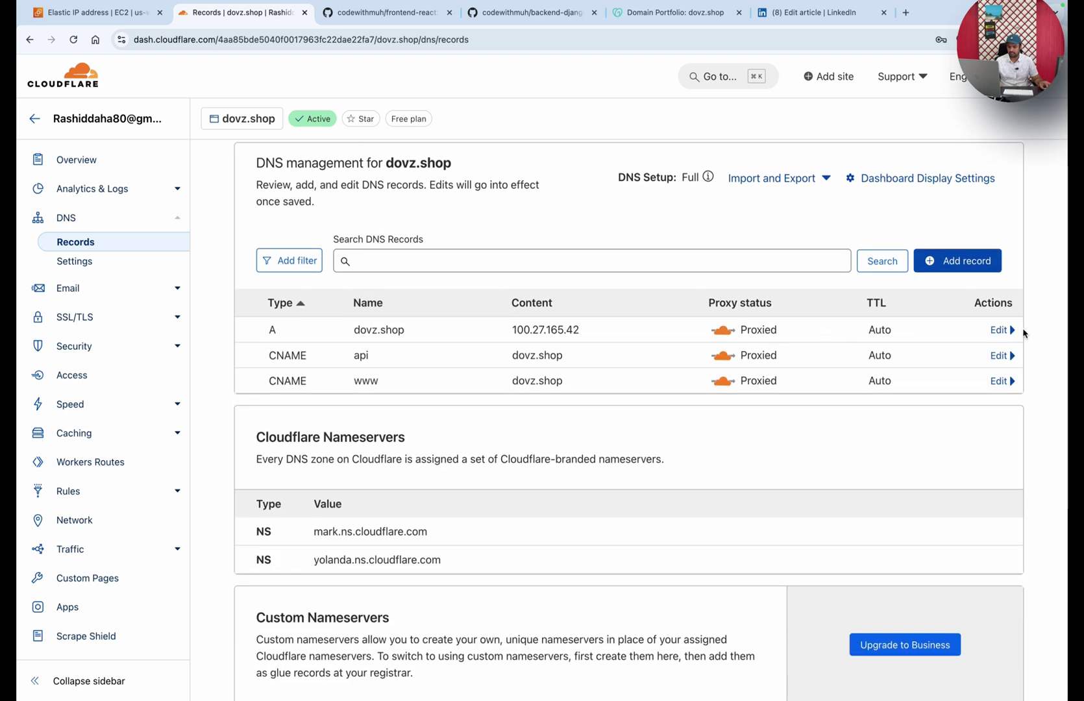
{"action": "left_click", "coordinate": [1001, 329]}
{"action": "left_click_drag", "start_coordinate": [596, 374], "coordinate": [526, 368]}
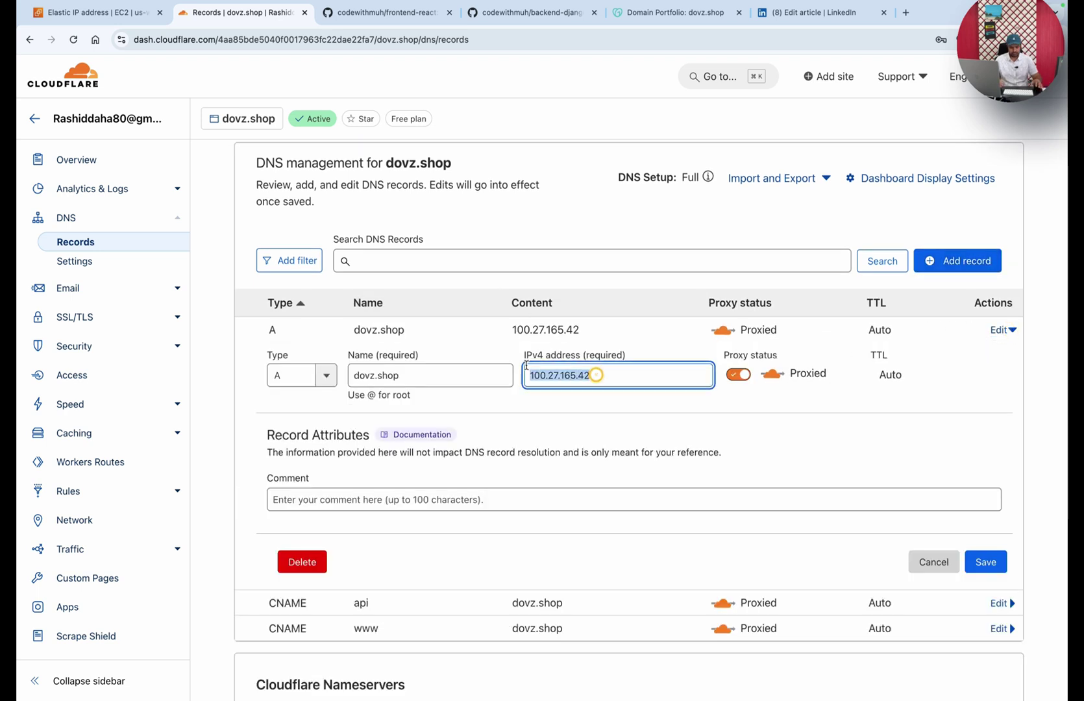
{"action": "key", "text": "BackSpace"}
{"action": "key", "text": "super+v"}
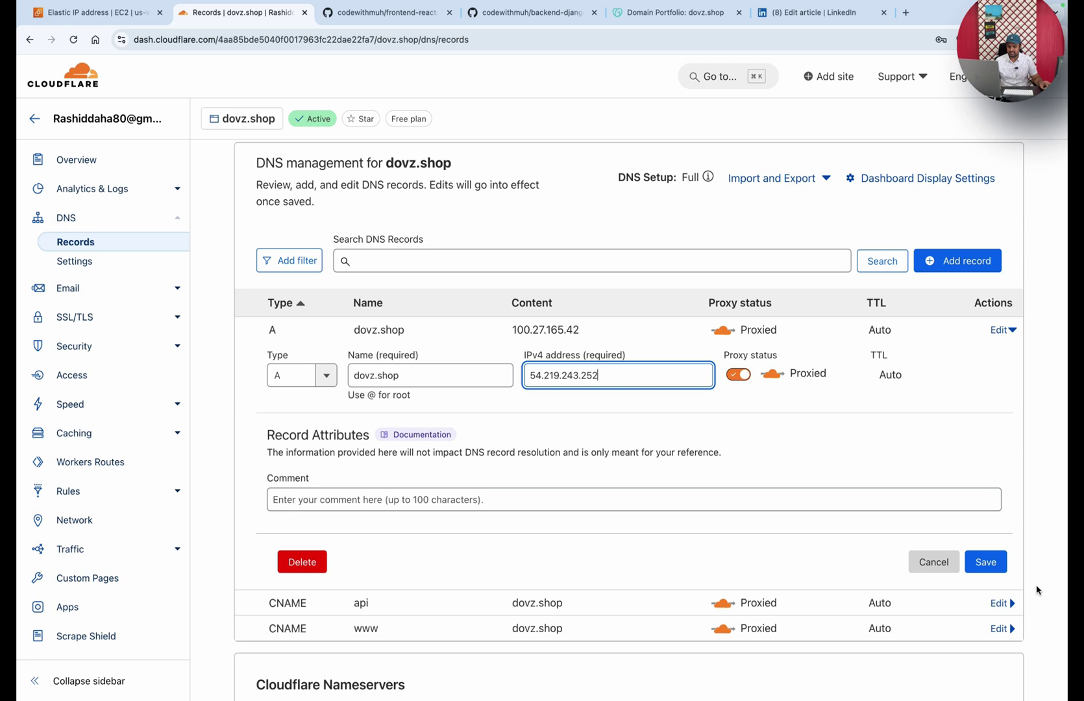
{"action": "left_click", "coordinate": [984, 562]}
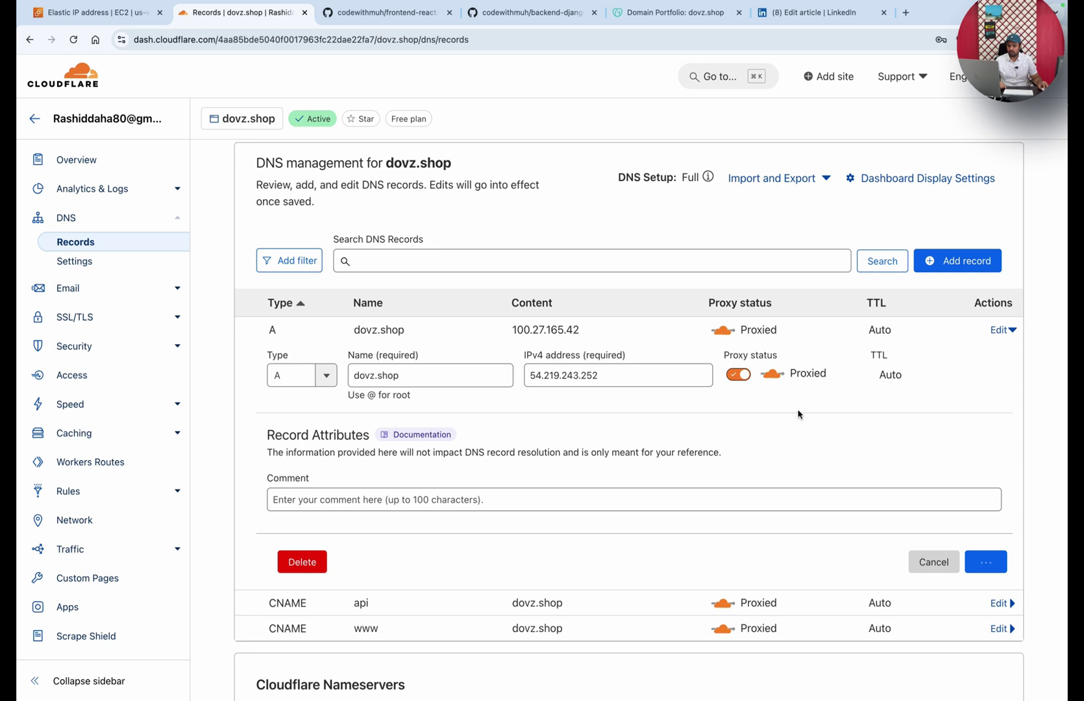
Review the www and api CNAME records and their dovz.shop targets
{"action": "scroll", "coordinate": [584, 630], "scroll_direction": "up", "scroll_amount": 5}
{"action": "scroll", "coordinate": [552, 584], "scroll_direction": "down", "scroll_amount": 6}
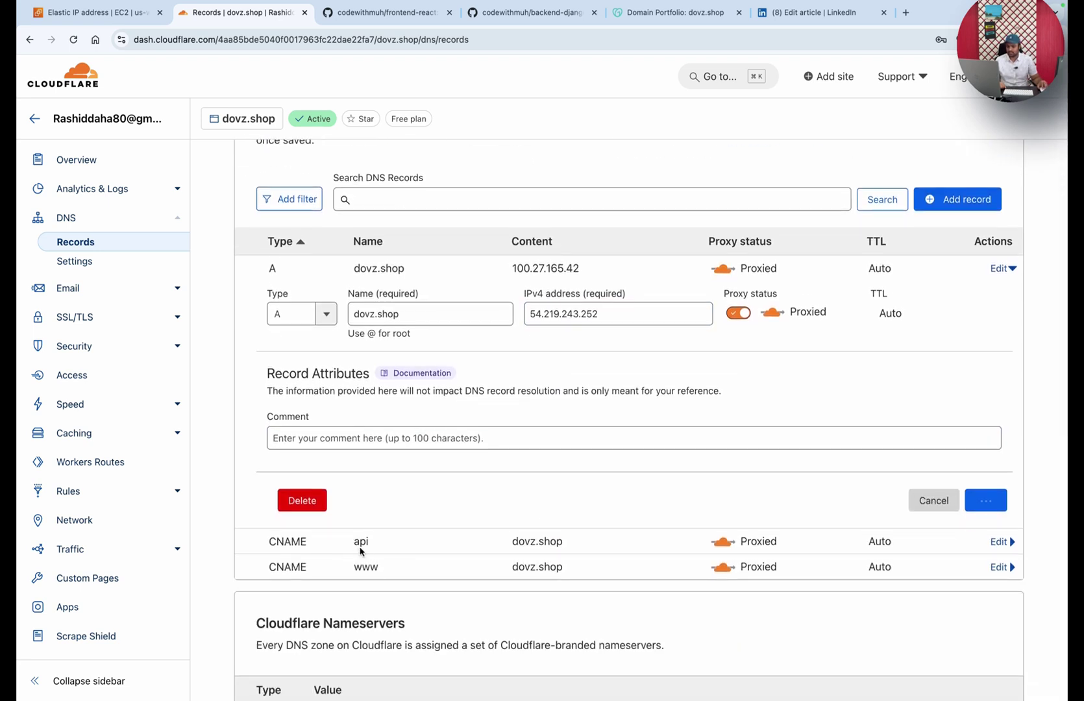
{"action": "left_click_drag", "start_coordinate": [576, 564], "coordinate": [509, 573]}
{"action": "left_click", "coordinate": [589, 574]}
{"action": "double_click", "coordinate": [588, 571]}
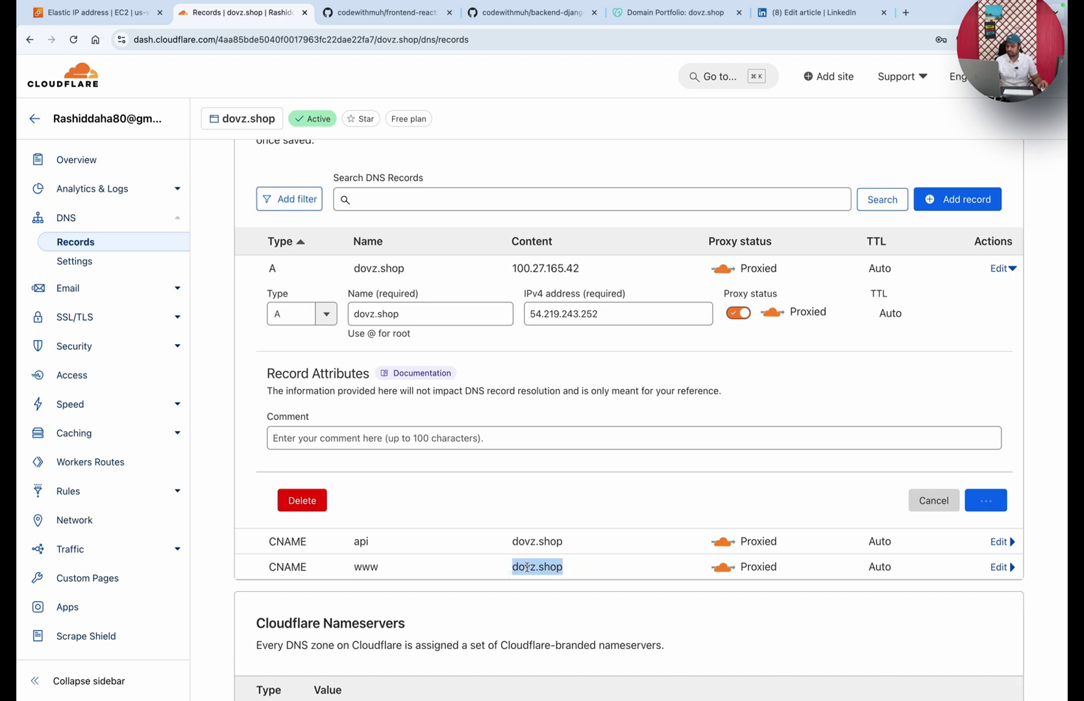
{"action": "left_click_drag", "start_coordinate": [589, 550], "coordinate": [343, 544]}
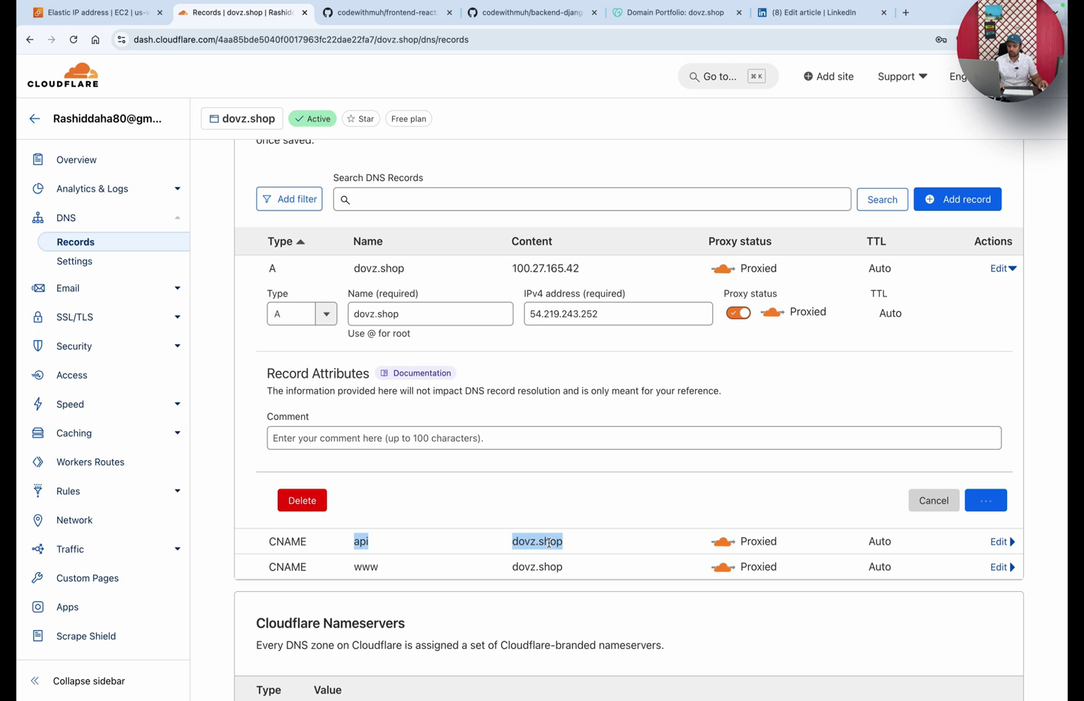